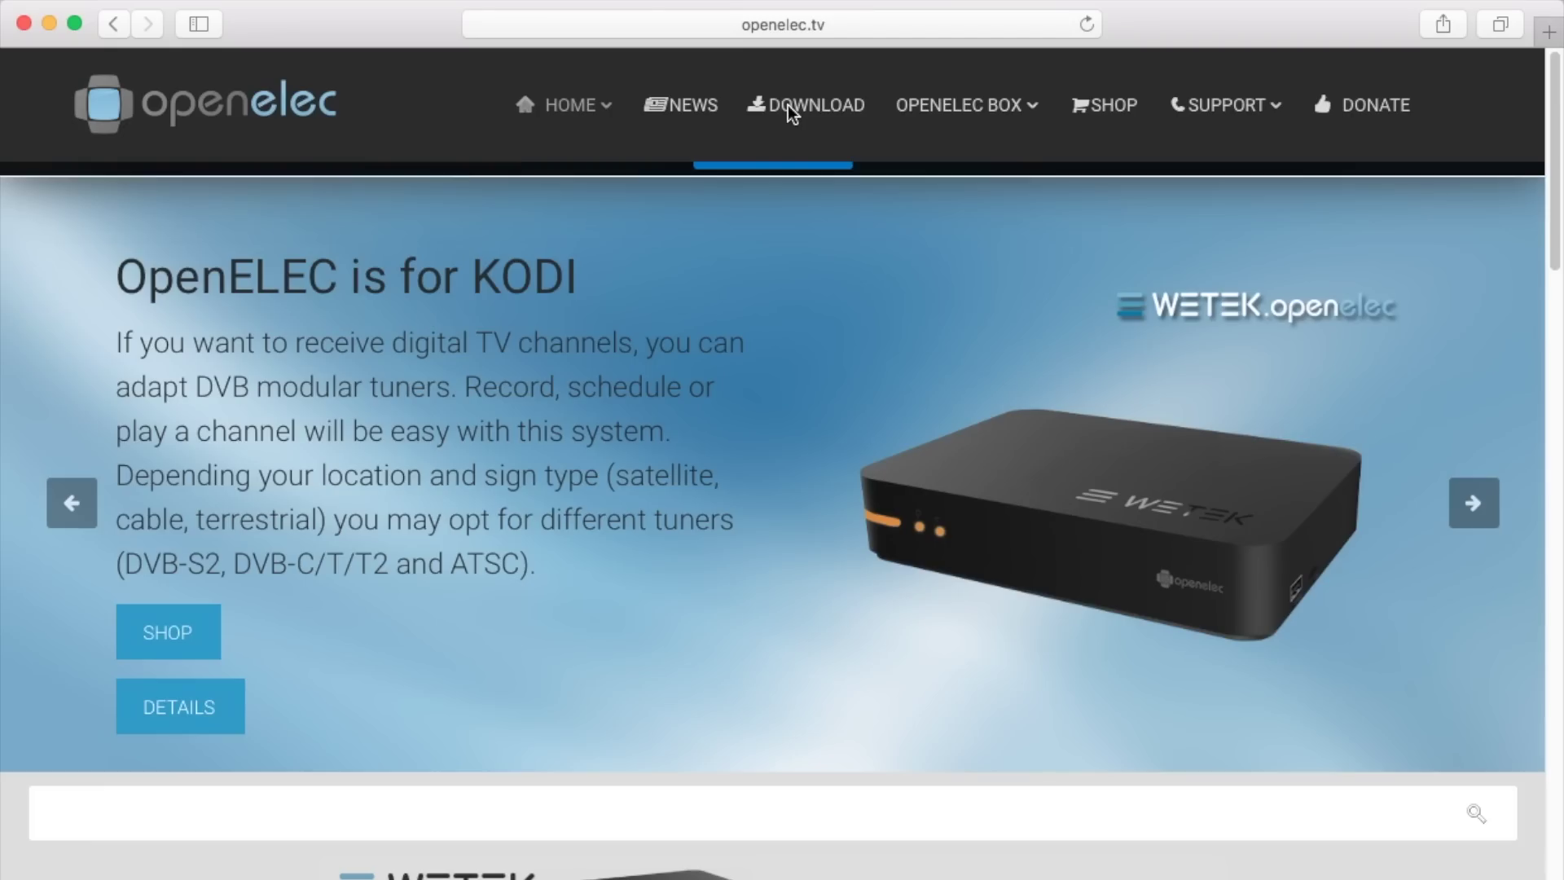
Download the Stable OpenELEC 6.0.0 (x86_64) disk image from the openelec.tv 64-bit builds
{"action": "left_click", "coordinate": [782, 113]}
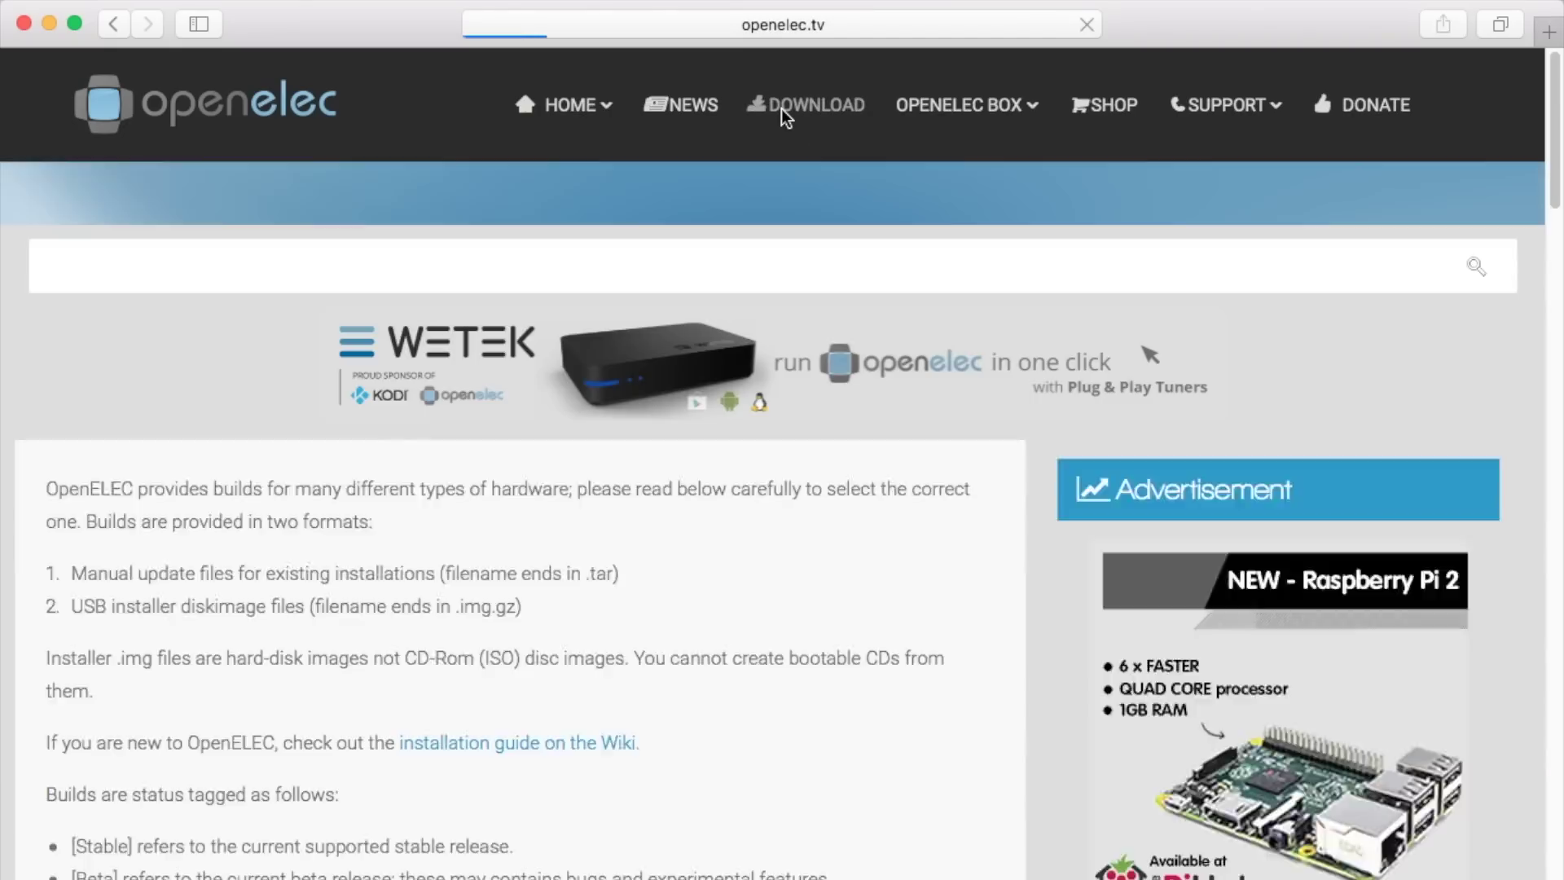
{"action": "scroll", "coordinate": [663, 711], "scroll_direction": "down", "scroll_amount": 8}
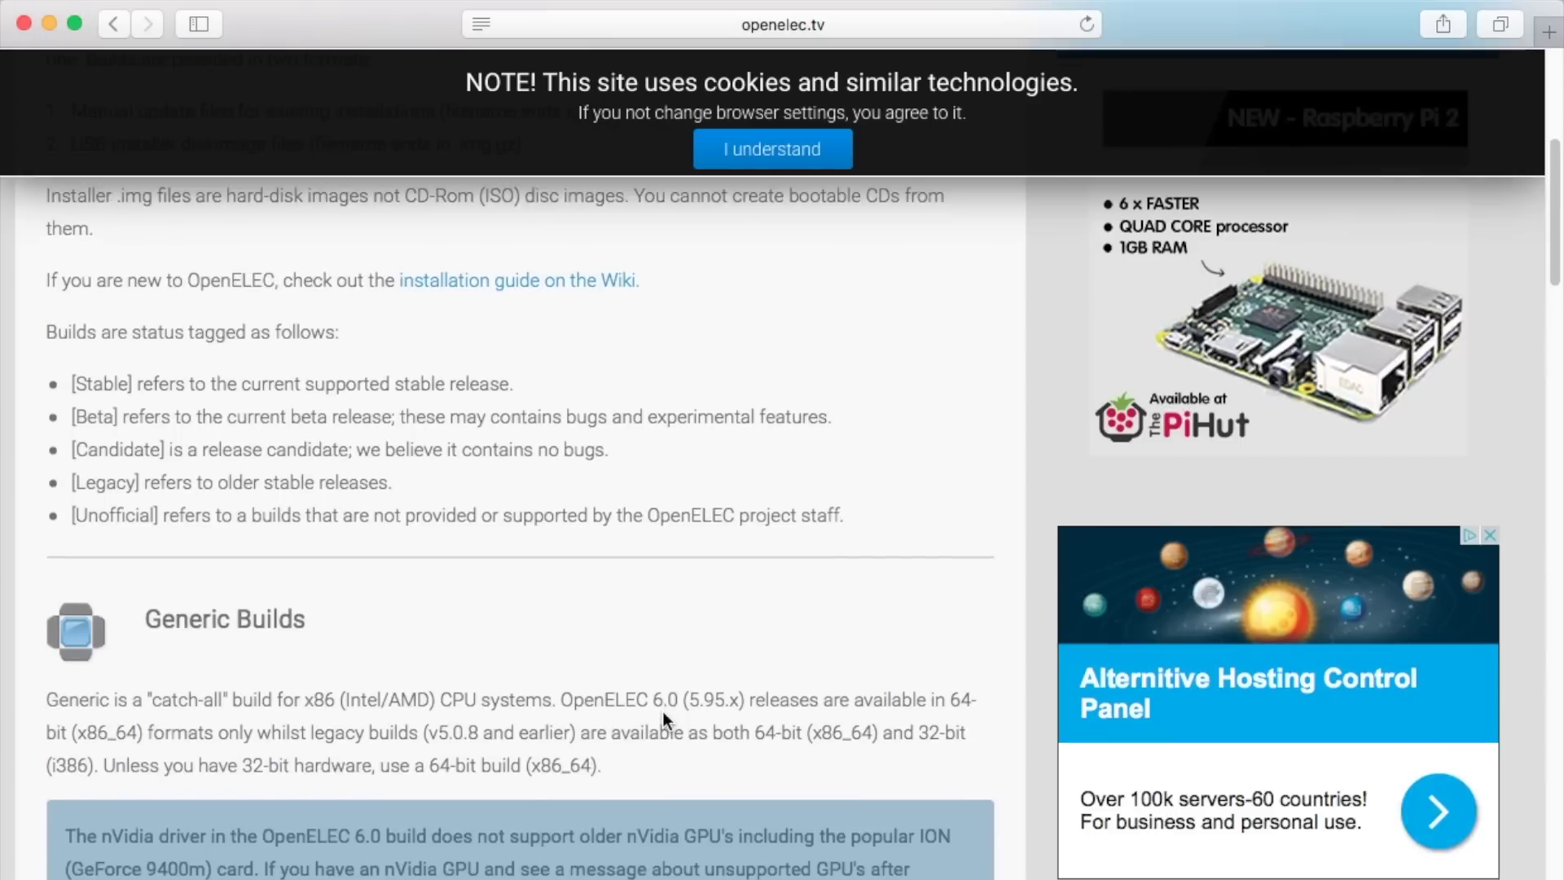
{"action": "scroll", "coordinate": [662, 711], "scroll_direction": "down", "scroll_amount": 6}
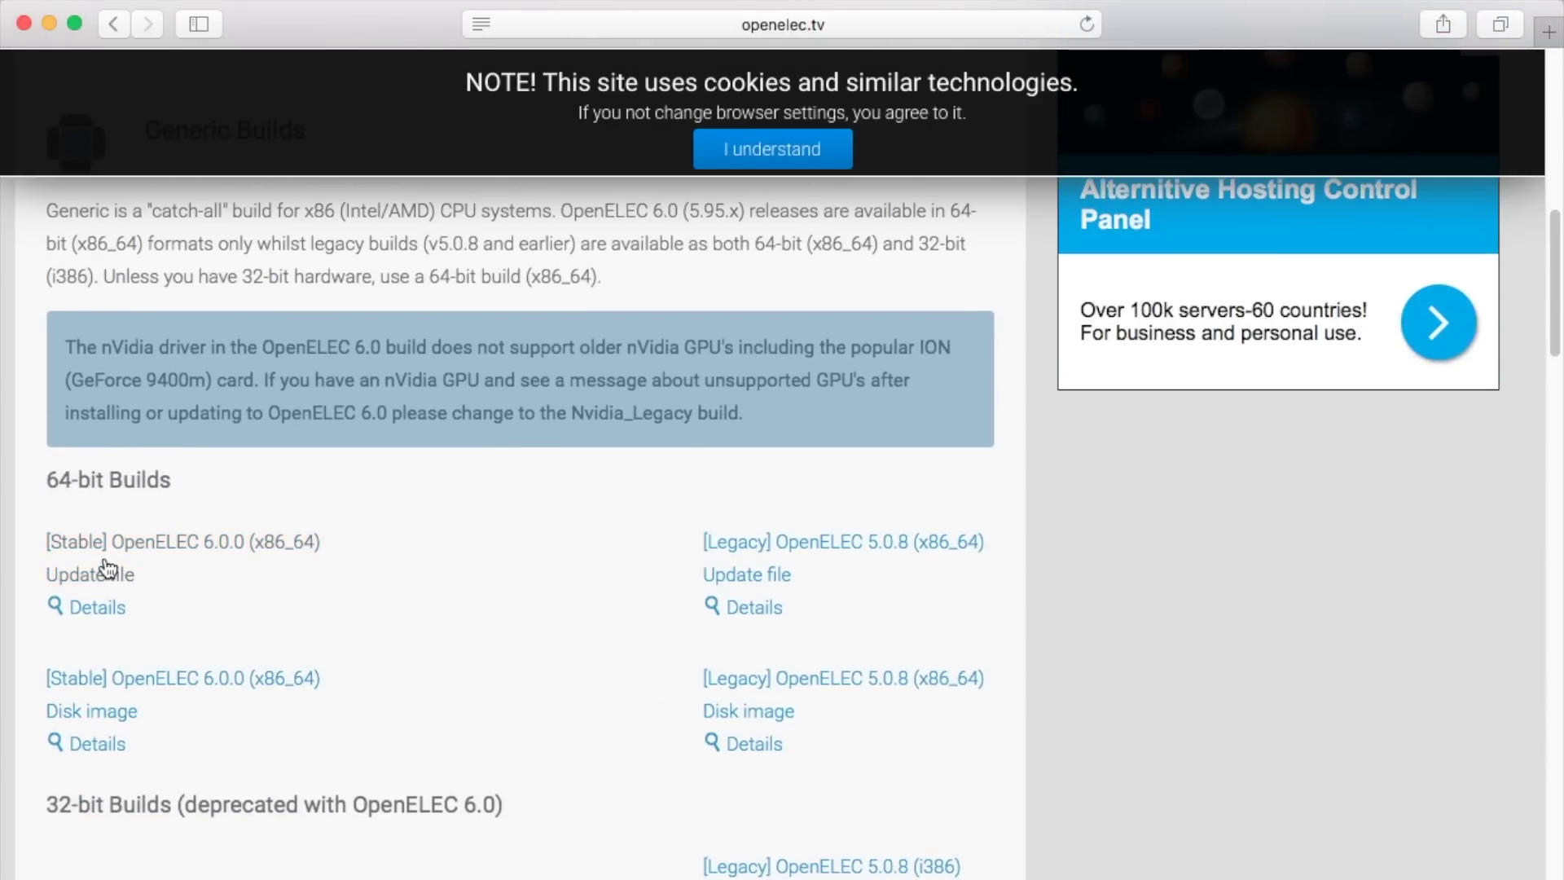
{"action": "left_click", "coordinate": [114, 709]}
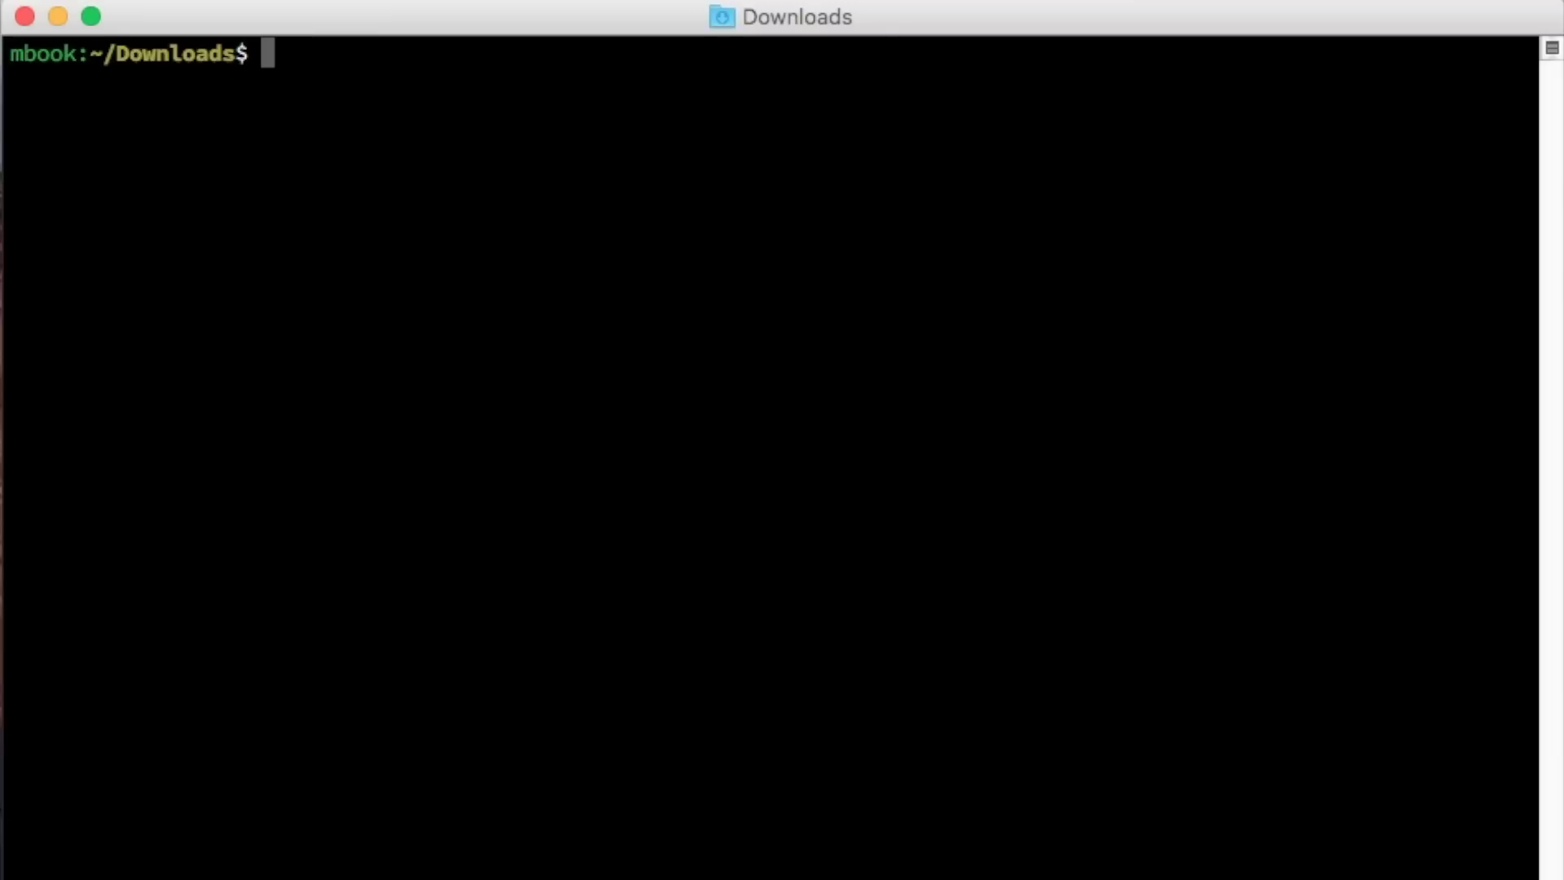
Confirm the downloaded OpenELEC image file is in the Downloads folder with ls
{"action": "type", "text": "ls Open"}
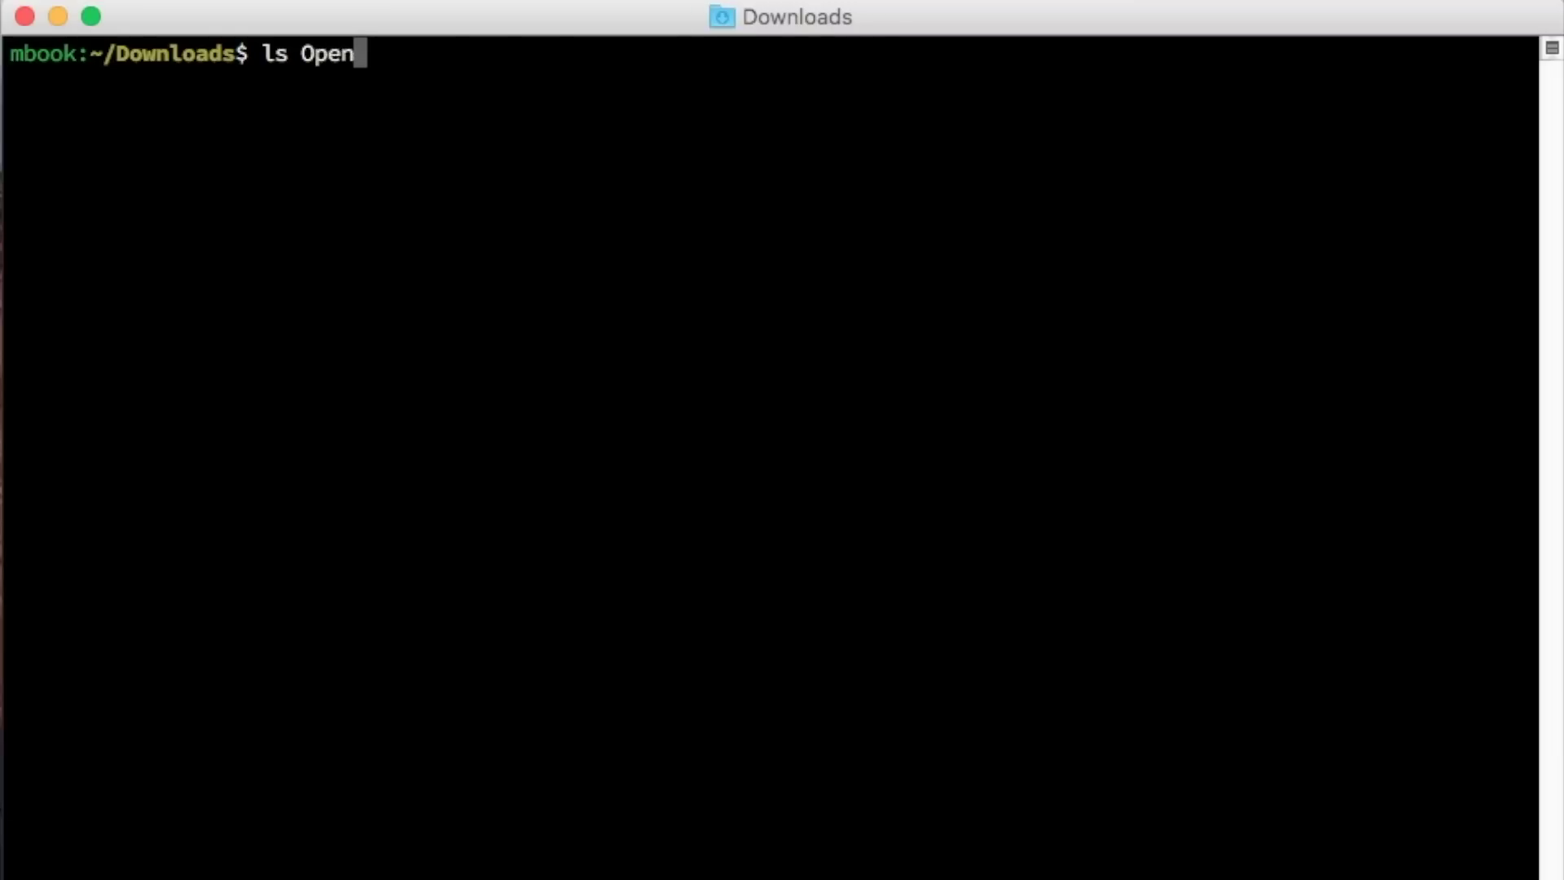
{"action": "key", "text": "Tab"}
{"action": "key", "text": "Return"}
List disks with diskutil and unmount all volumes on the external 64 GB disk2
{"action": "type", "text": "diskutil list"}
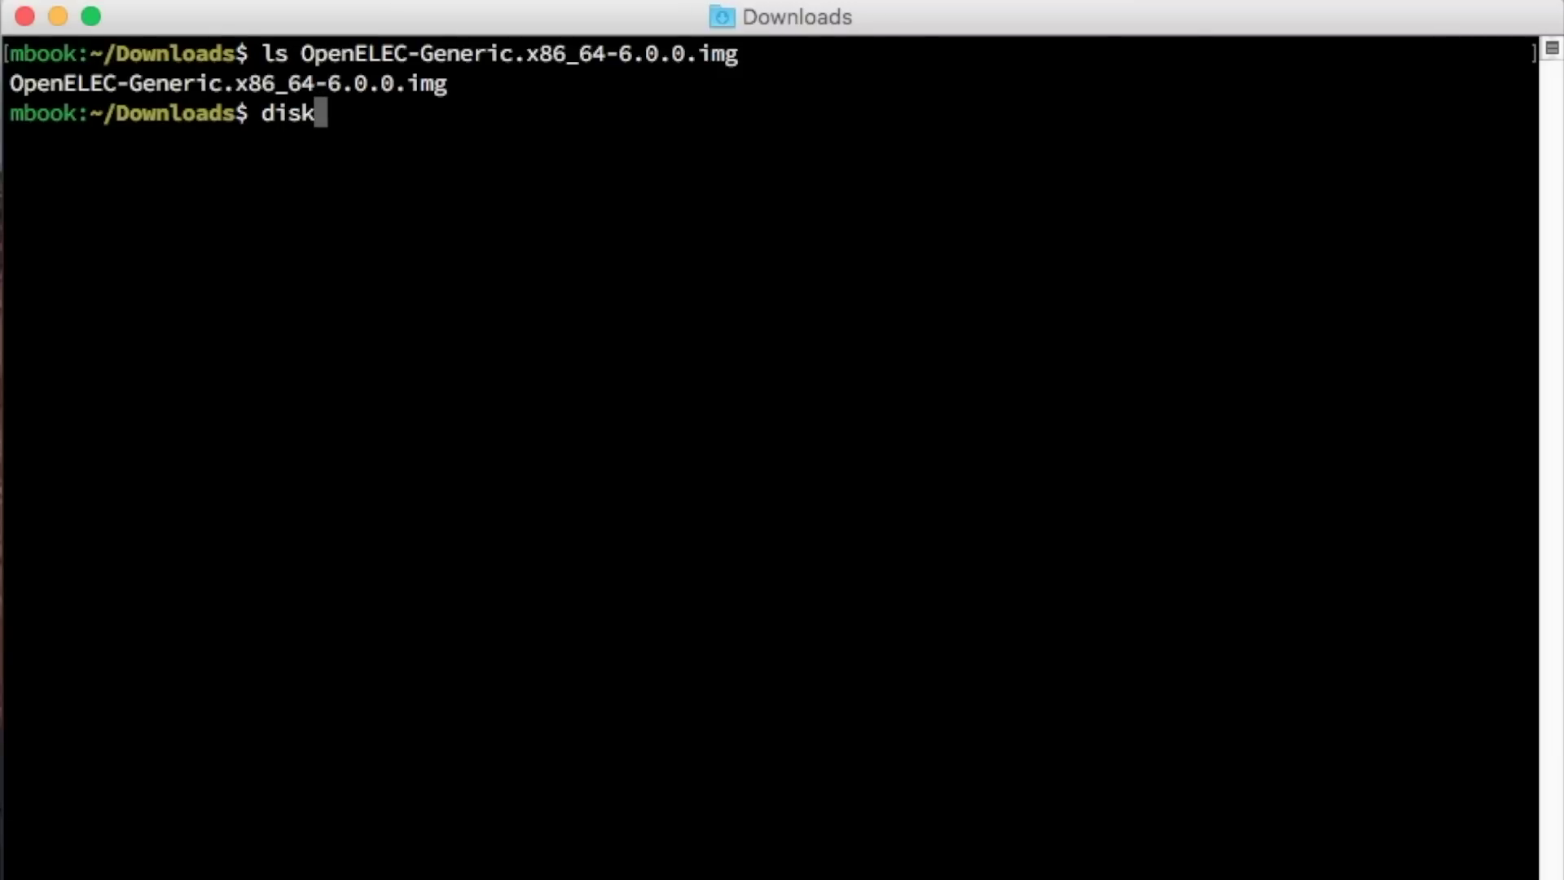
{"action": "key", "text": "Return"}
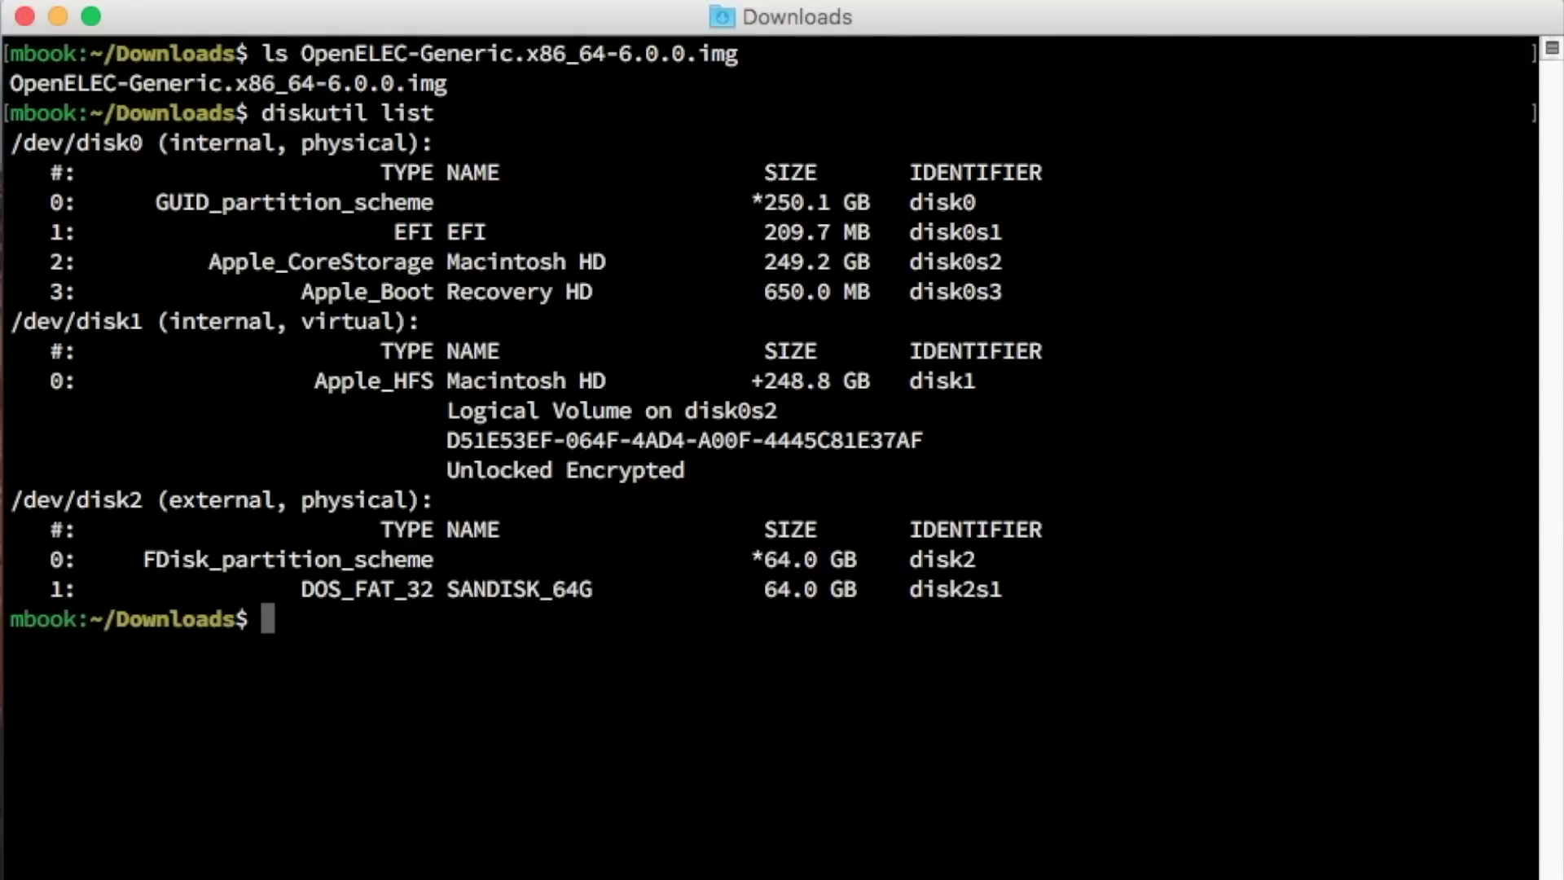
{"action": "double_click", "coordinate": [210, 498]}
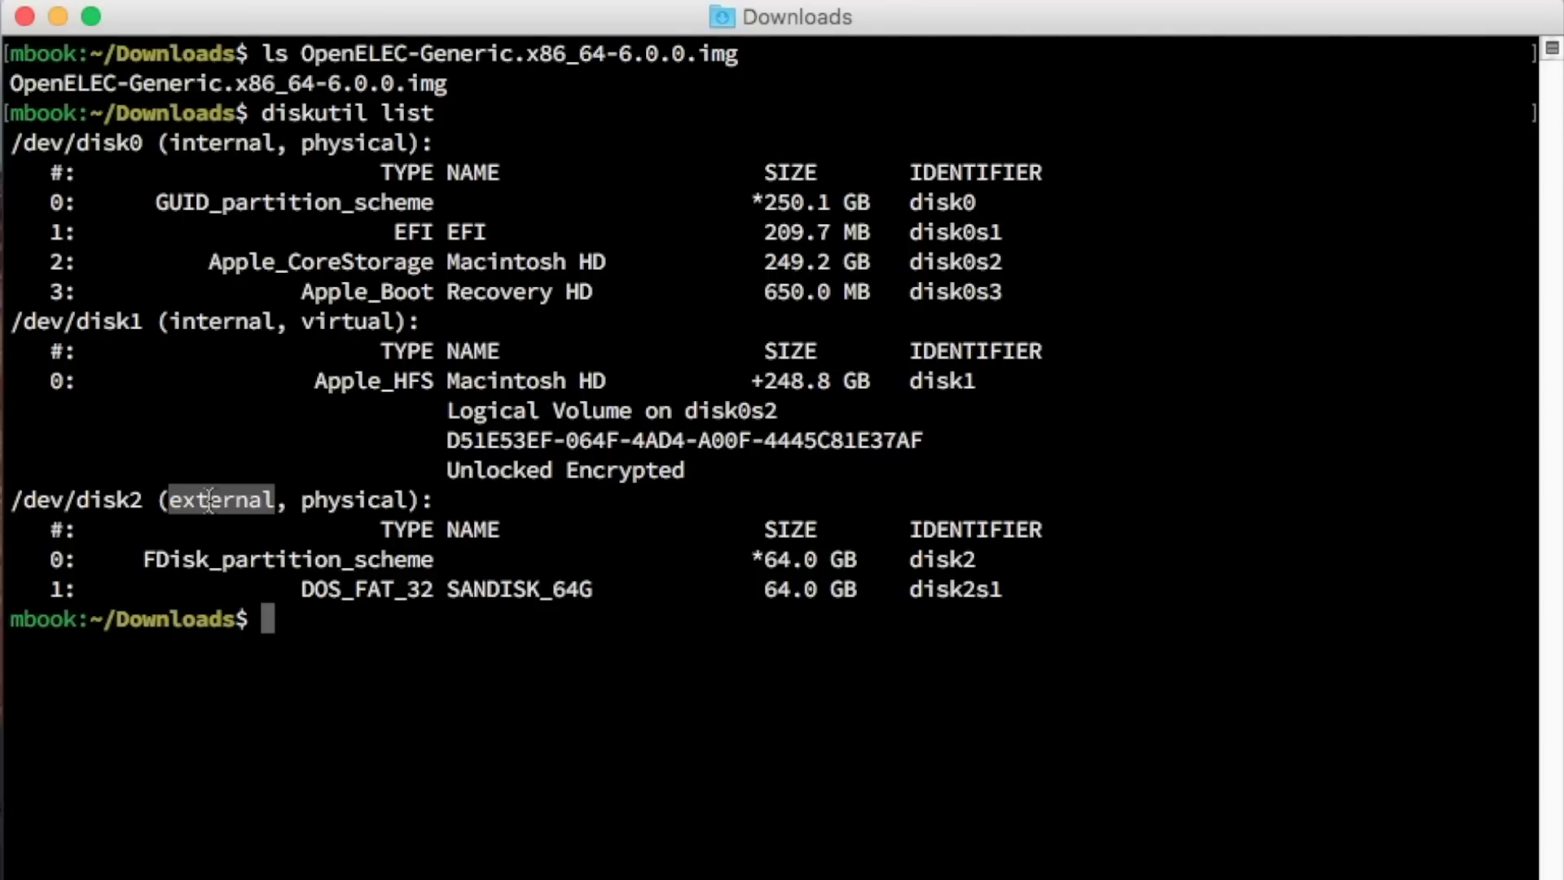
{"action": "type", "text": "diskutil u"}
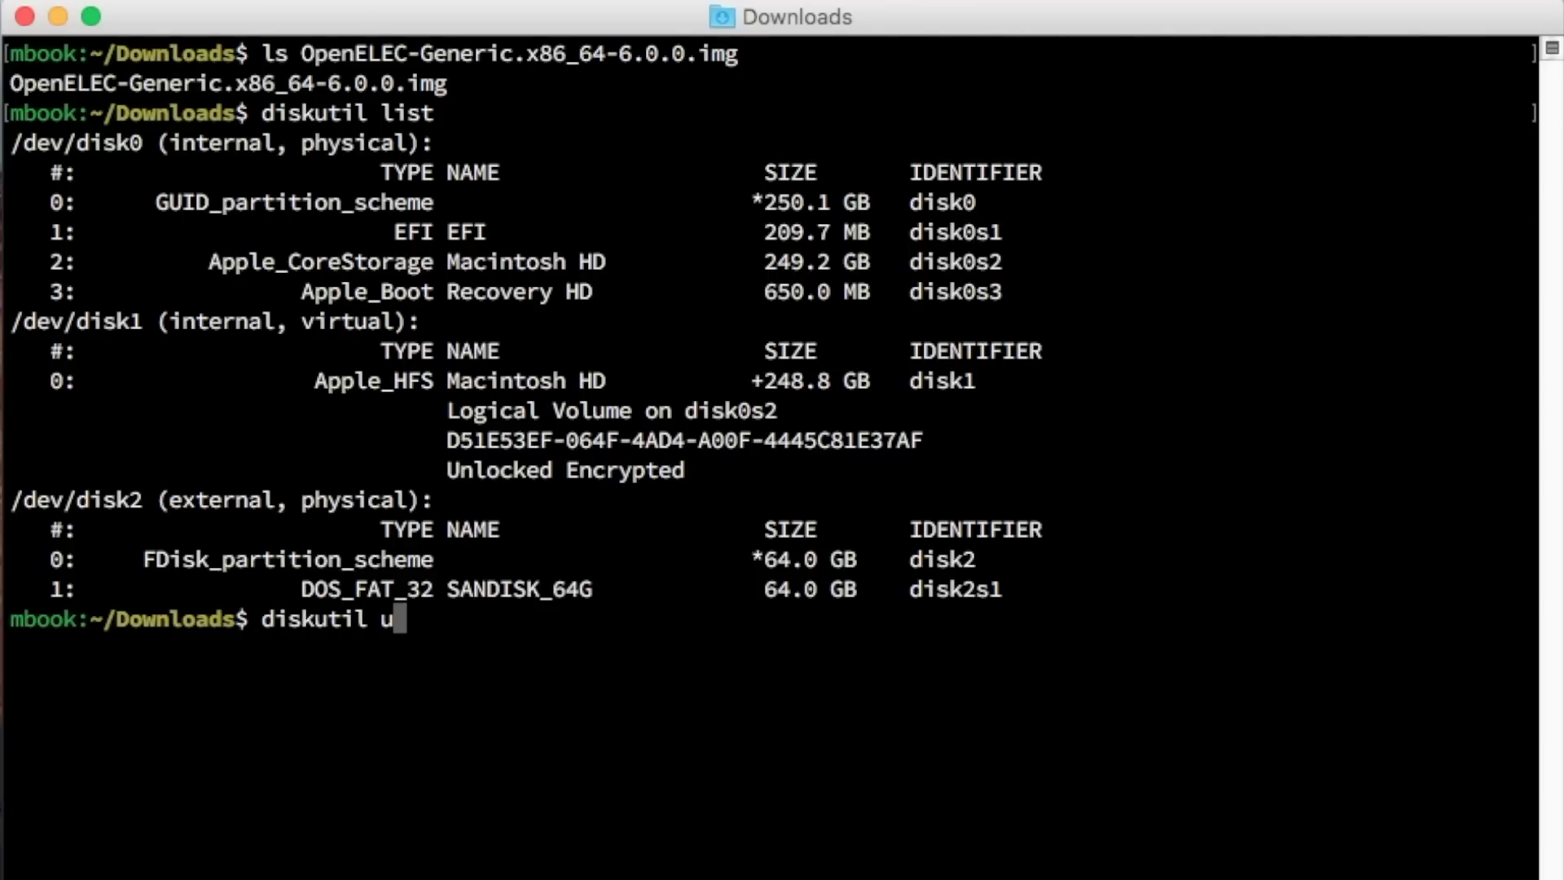
{"action": "type", "text": "nmountDisk /dev/disk2"}
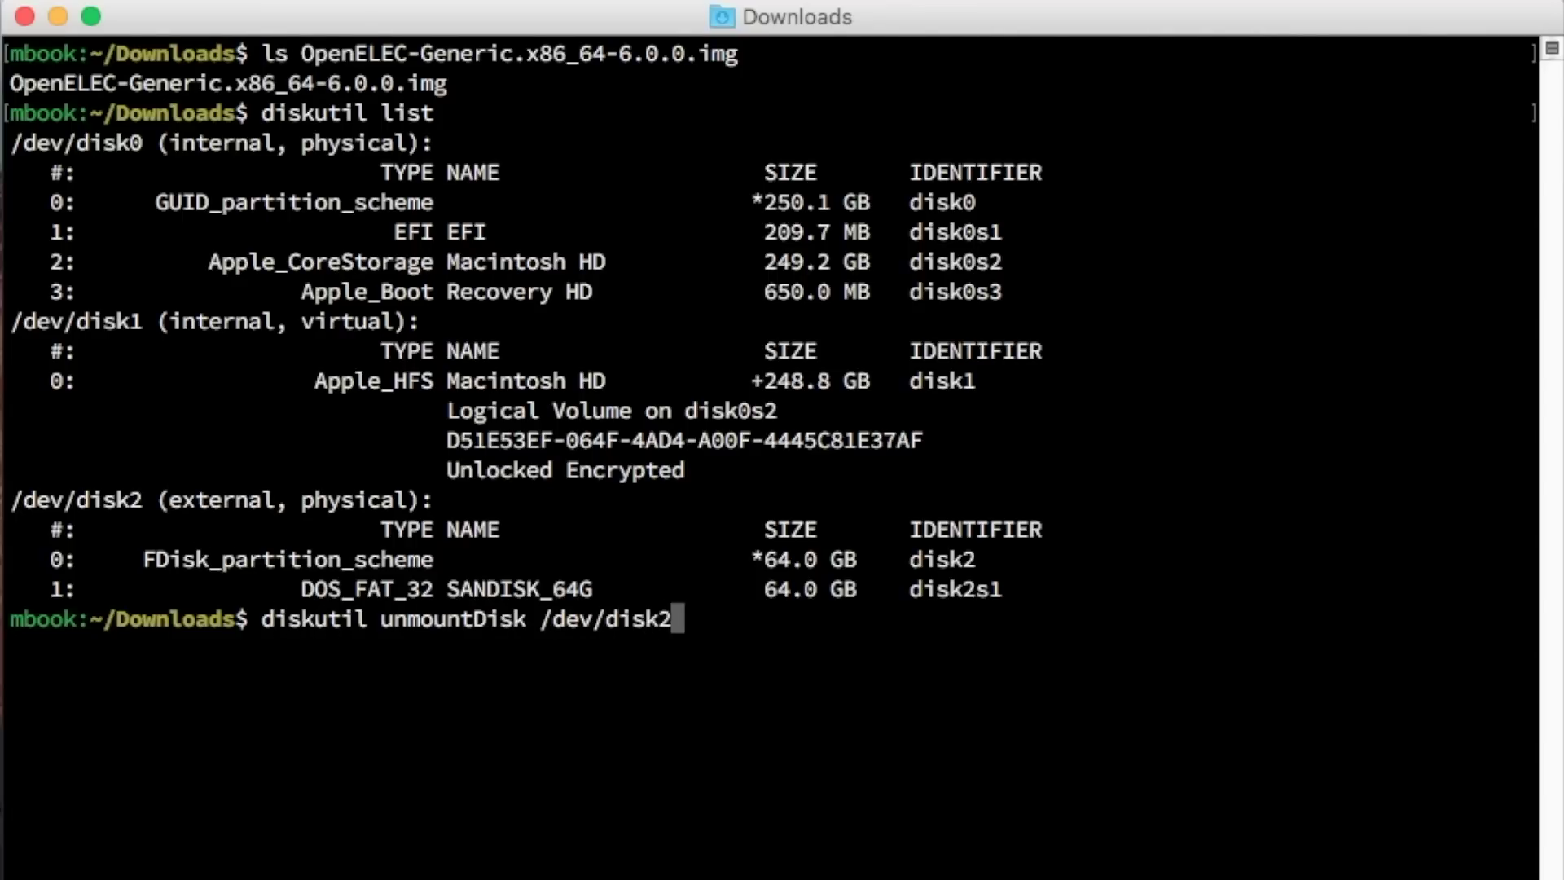
{"action": "key", "text": "Return"}
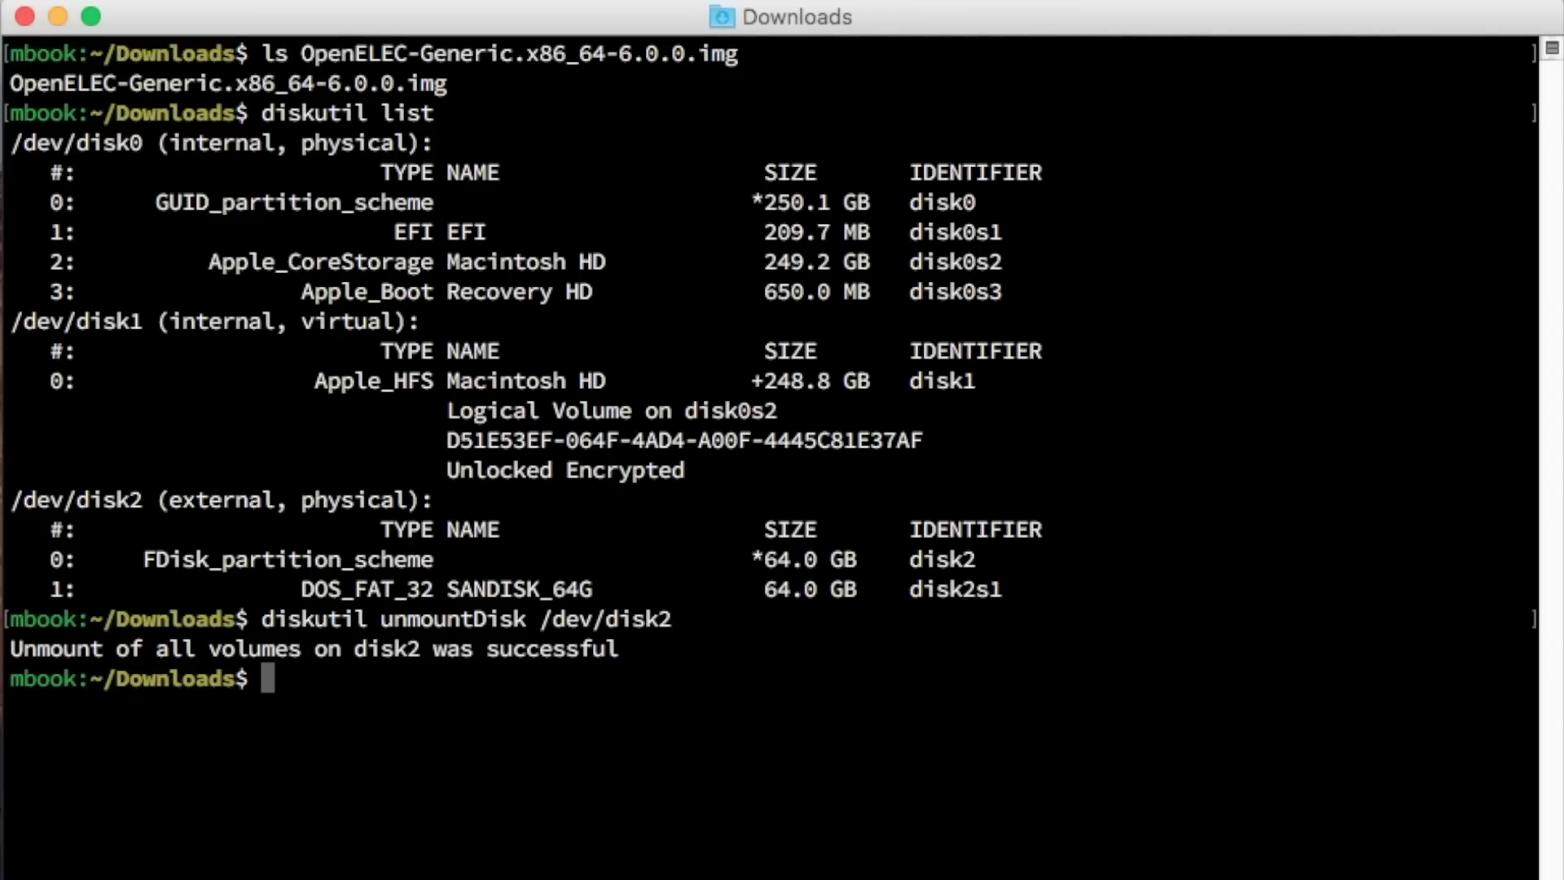
Write OpenELEC-Generic.x86_64-6.0.0.img to /dev/rdisk2 with sudo dd bs=1m, then sync
{"action": "type", "text": "sudo dd if=Op"}
{"action": "key", "text": "Tab"}
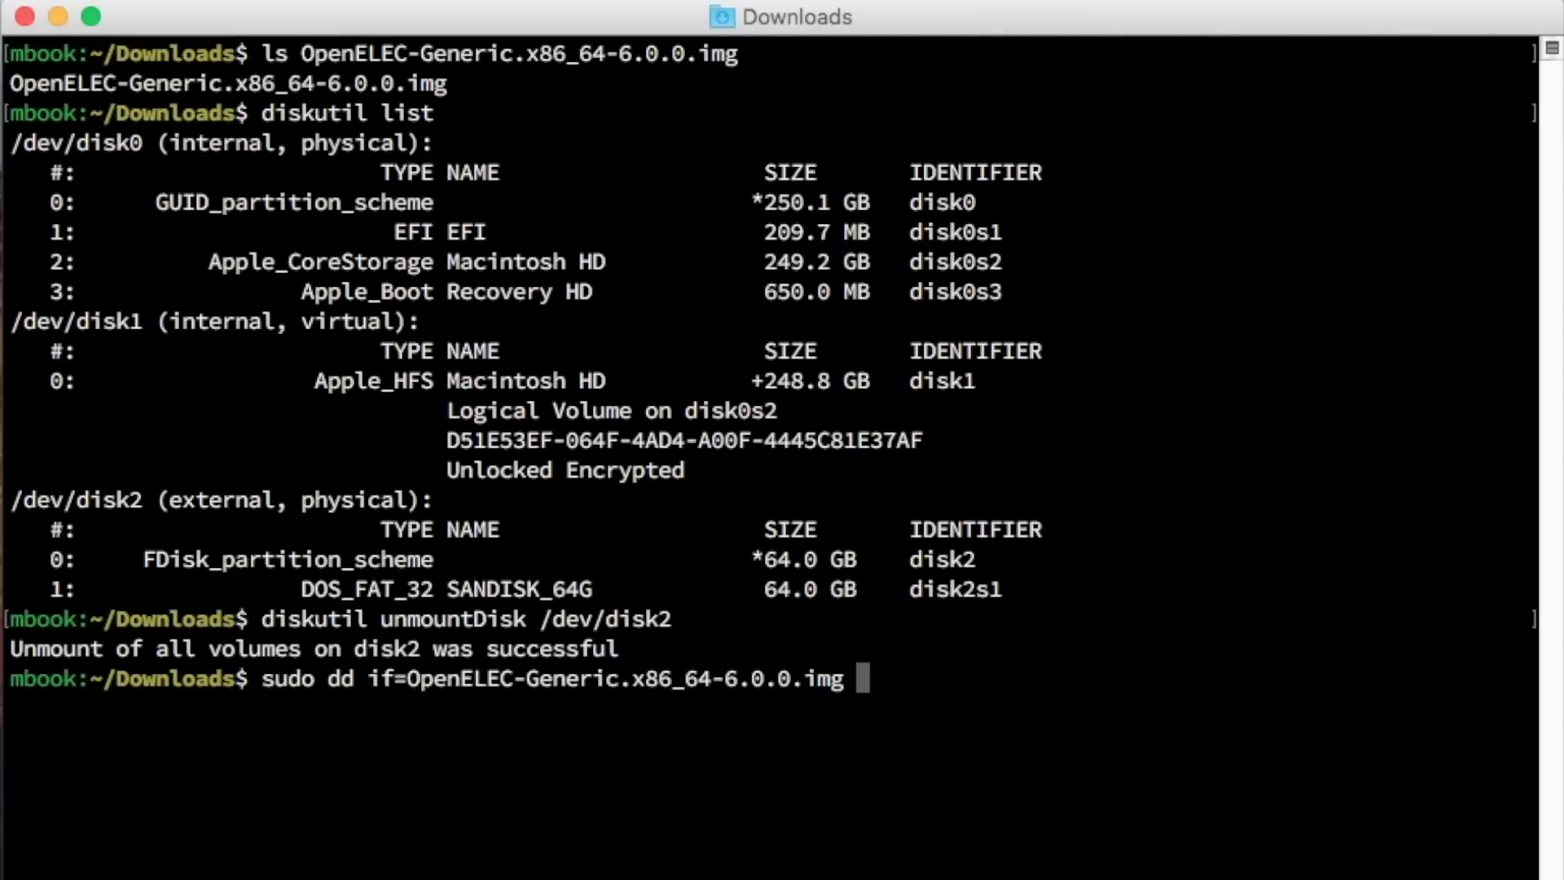
{"action": "type", "text": "of=/dev/rdi"}
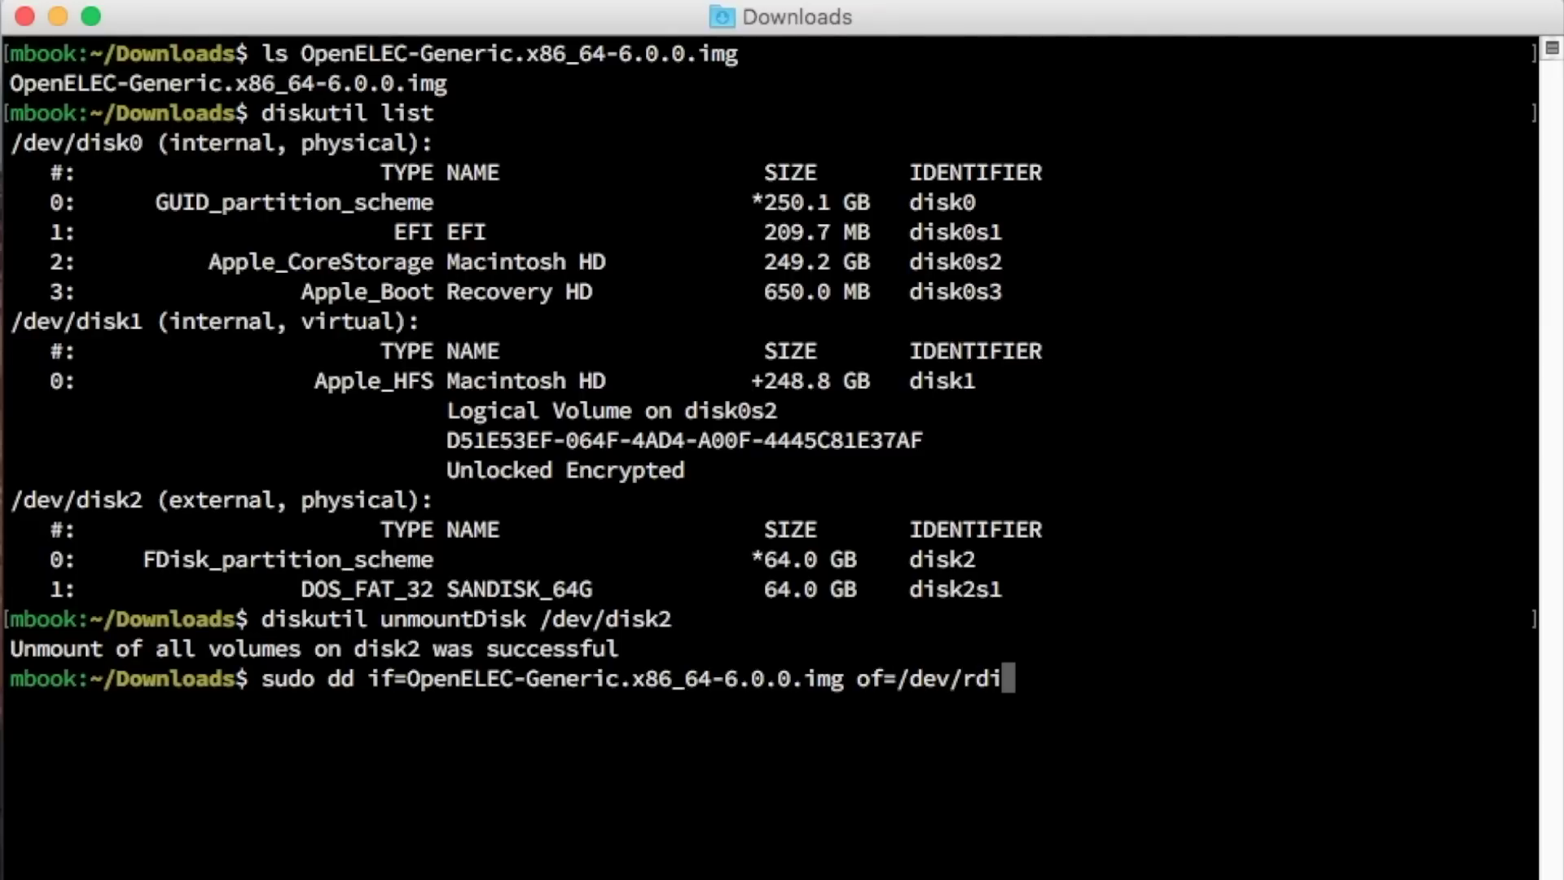
{"action": "type", "text": "sk2 bs=1m"}
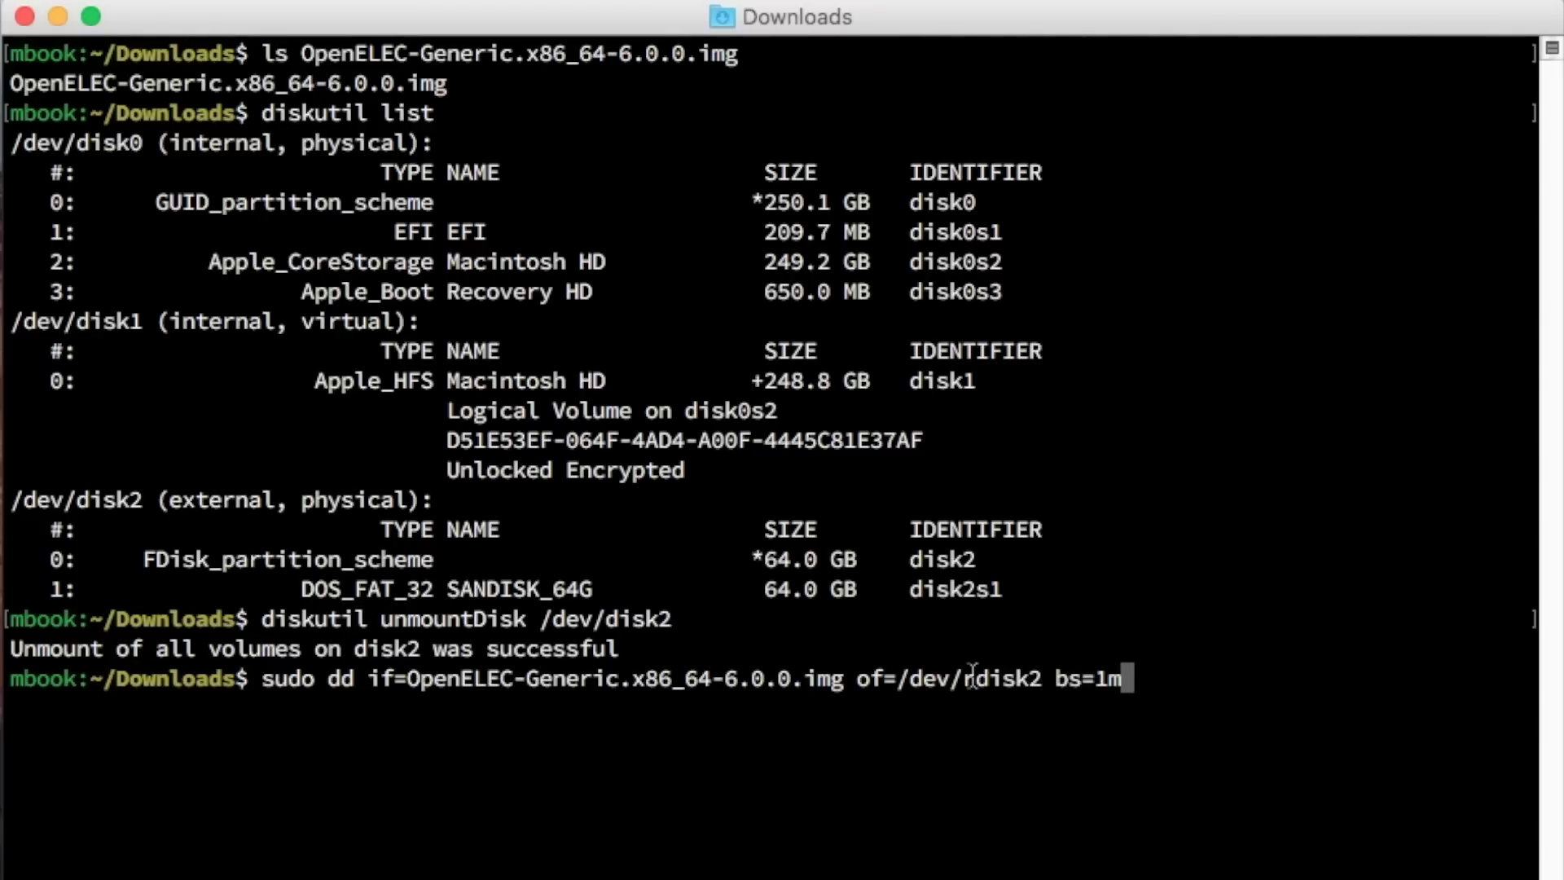
{"action": "double_click", "coordinate": [972, 677]}
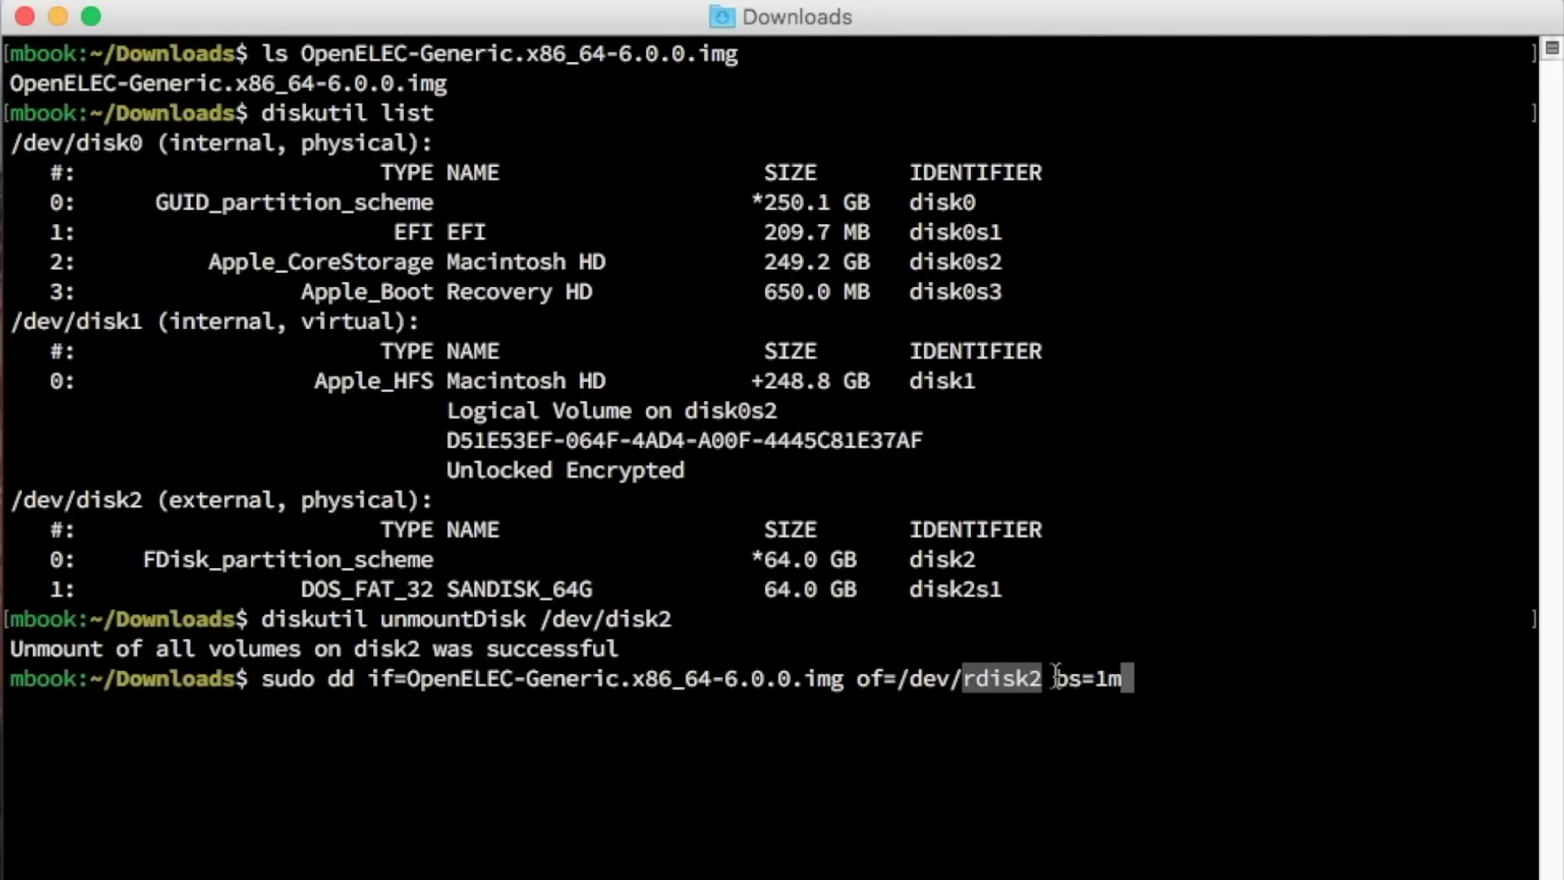
{"action": "key", "text": "Return"}
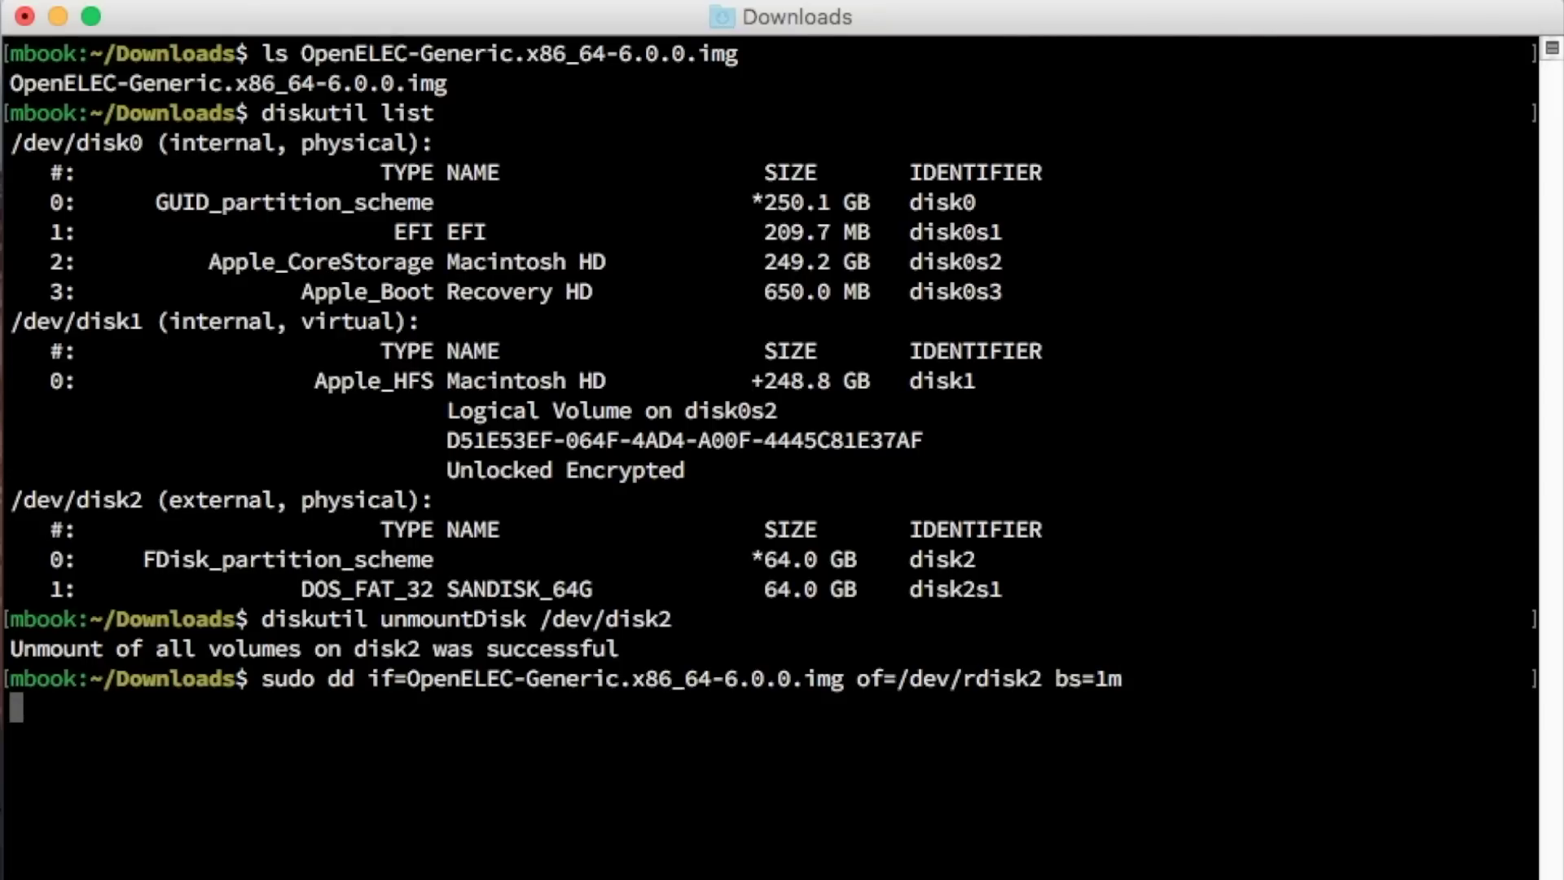
{"action": "type", "text": "sync"}
{"action": "key", "text": "Return"}
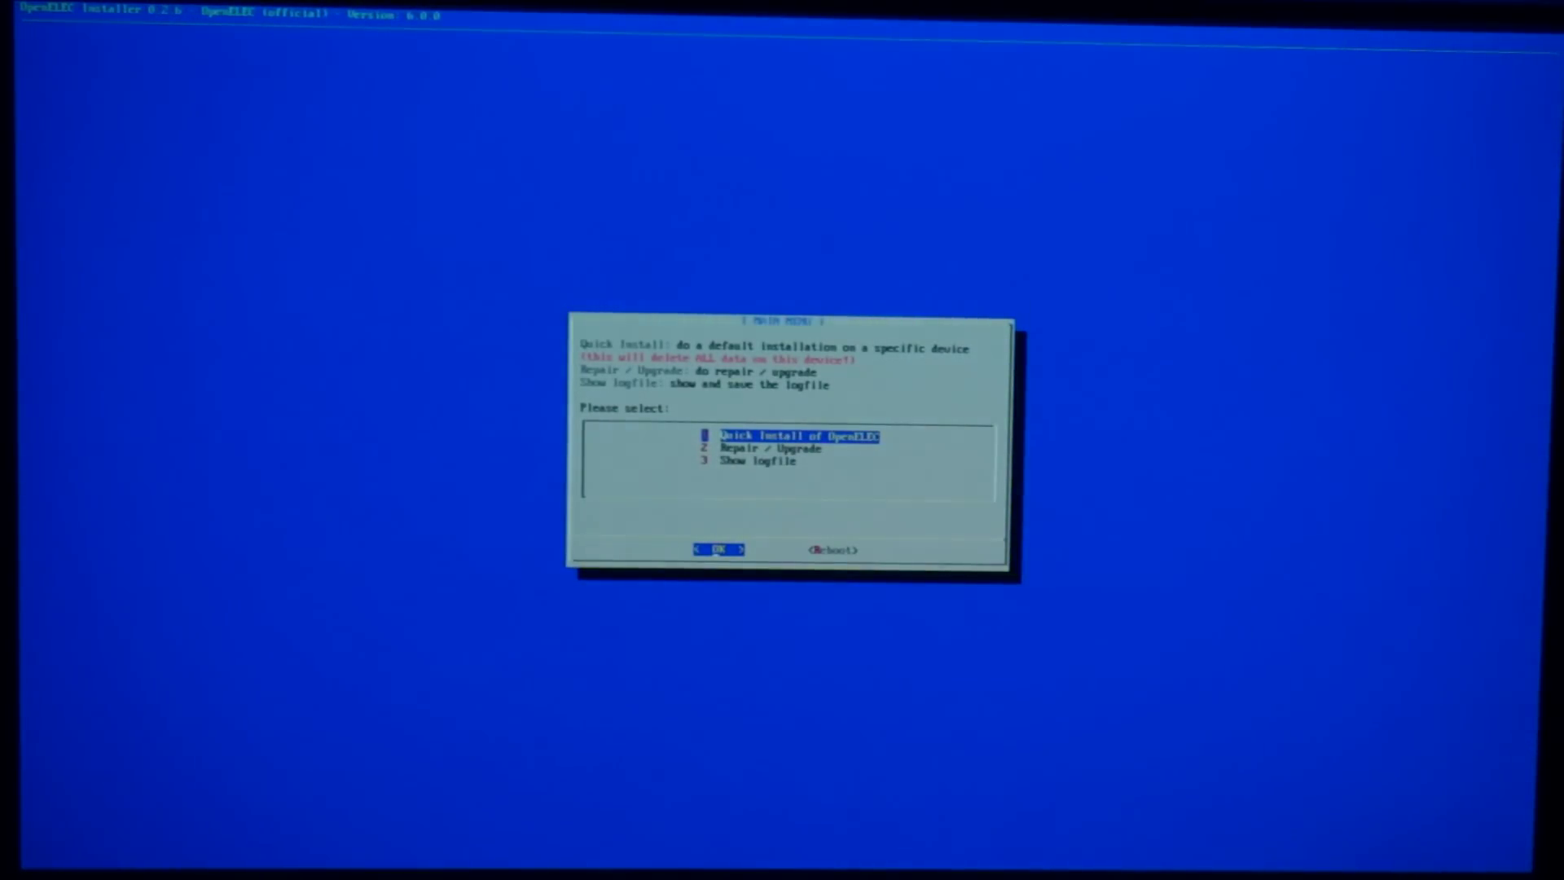
Start a Quick Install of OpenELEC and select /dev/sda (Samsung SSD) as the target
{"action": "key", "text": "Return"}
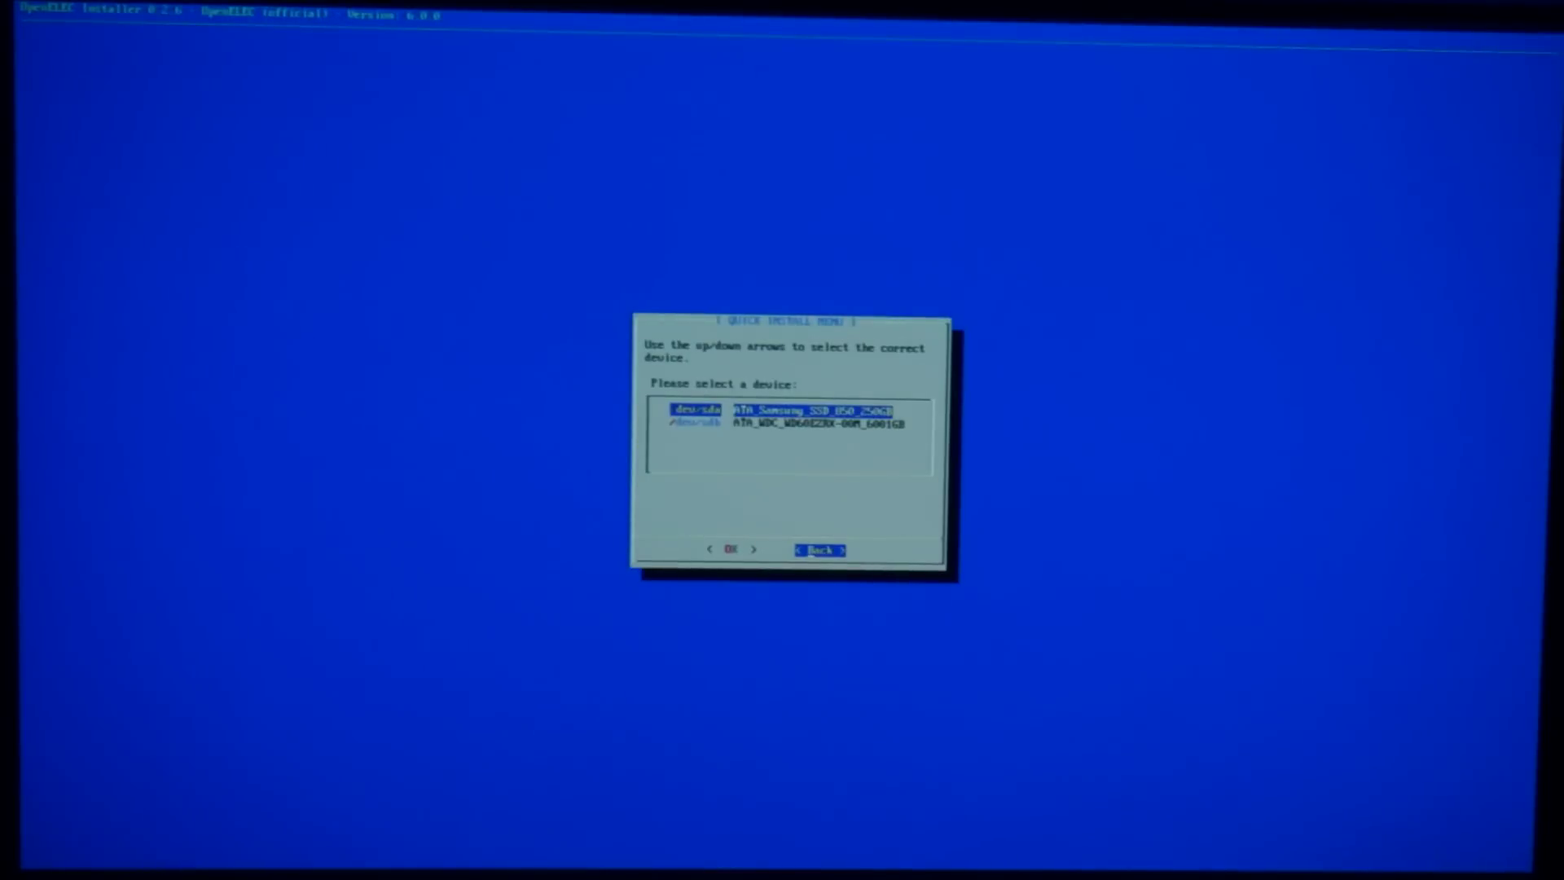
{"action": "key", "text": "Down"}
{"action": "key", "text": "Up"}
{"action": "key", "text": "Left"}
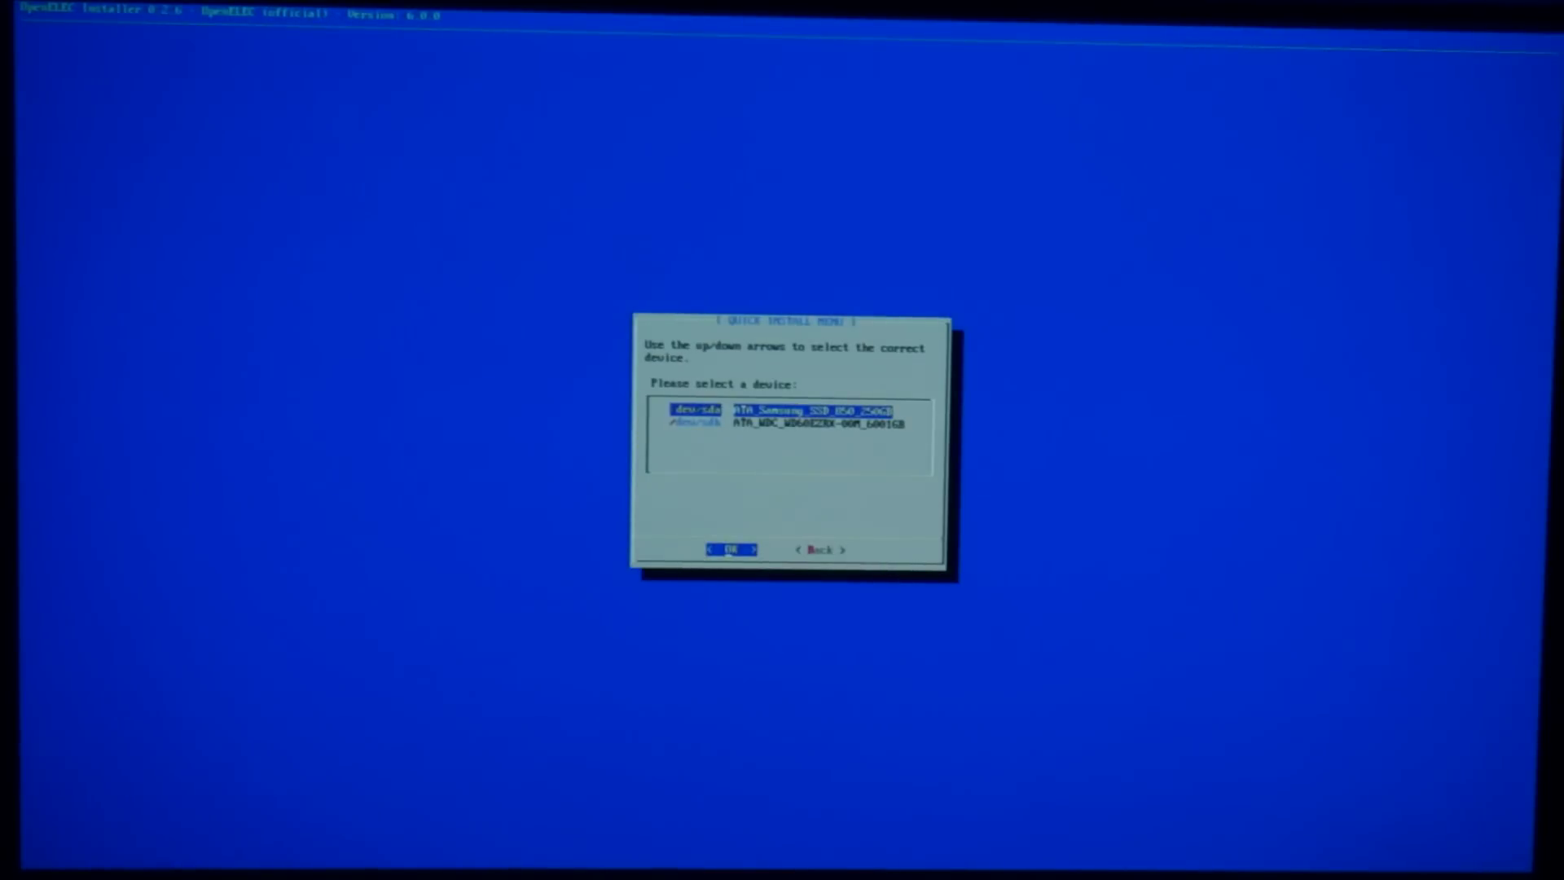
{"action": "key", "text": "Return"}
Confirm wiping /dev/sda, install OpenELEC onto the SSD, and reboot
{"action": "key", "text": "Left"}
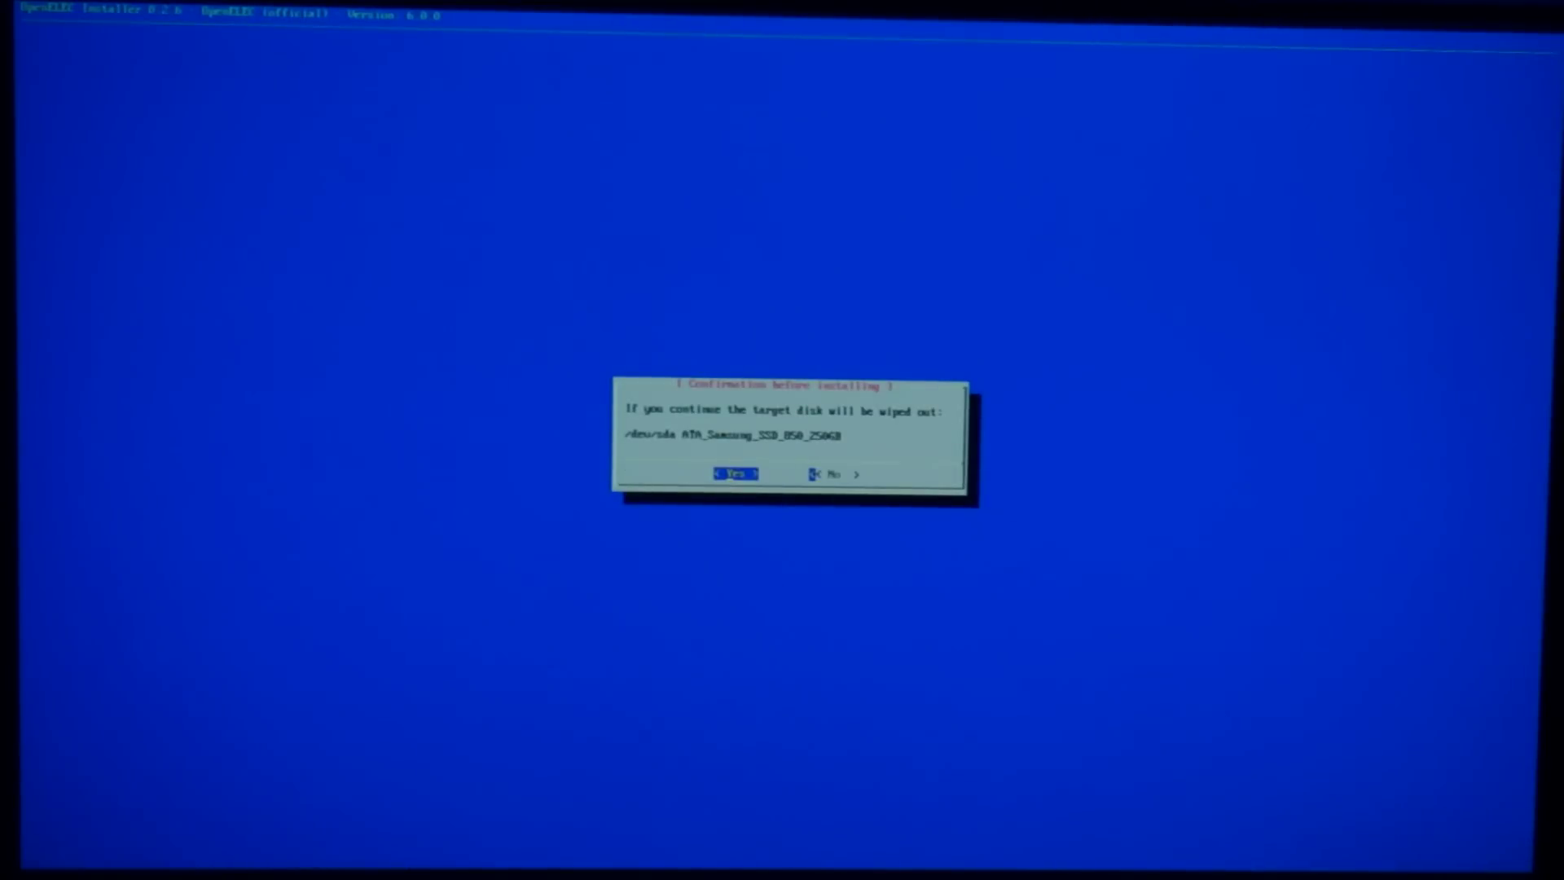
{"action": "key", "text": "Return"}
{"action": "key", "text": "Left"}
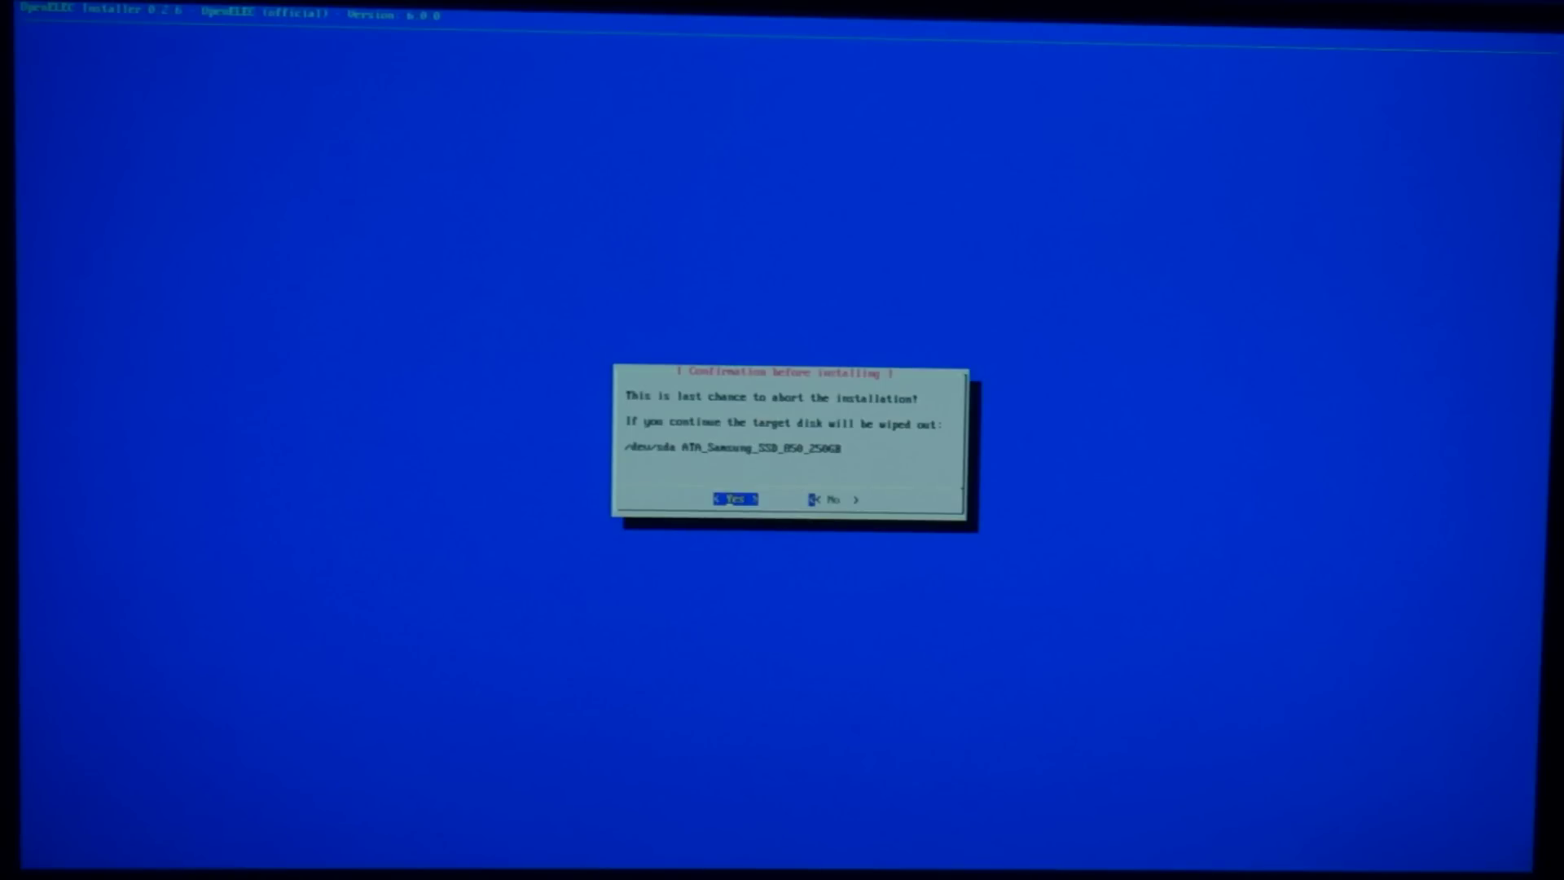
{"action": "key", "text": "Return"}
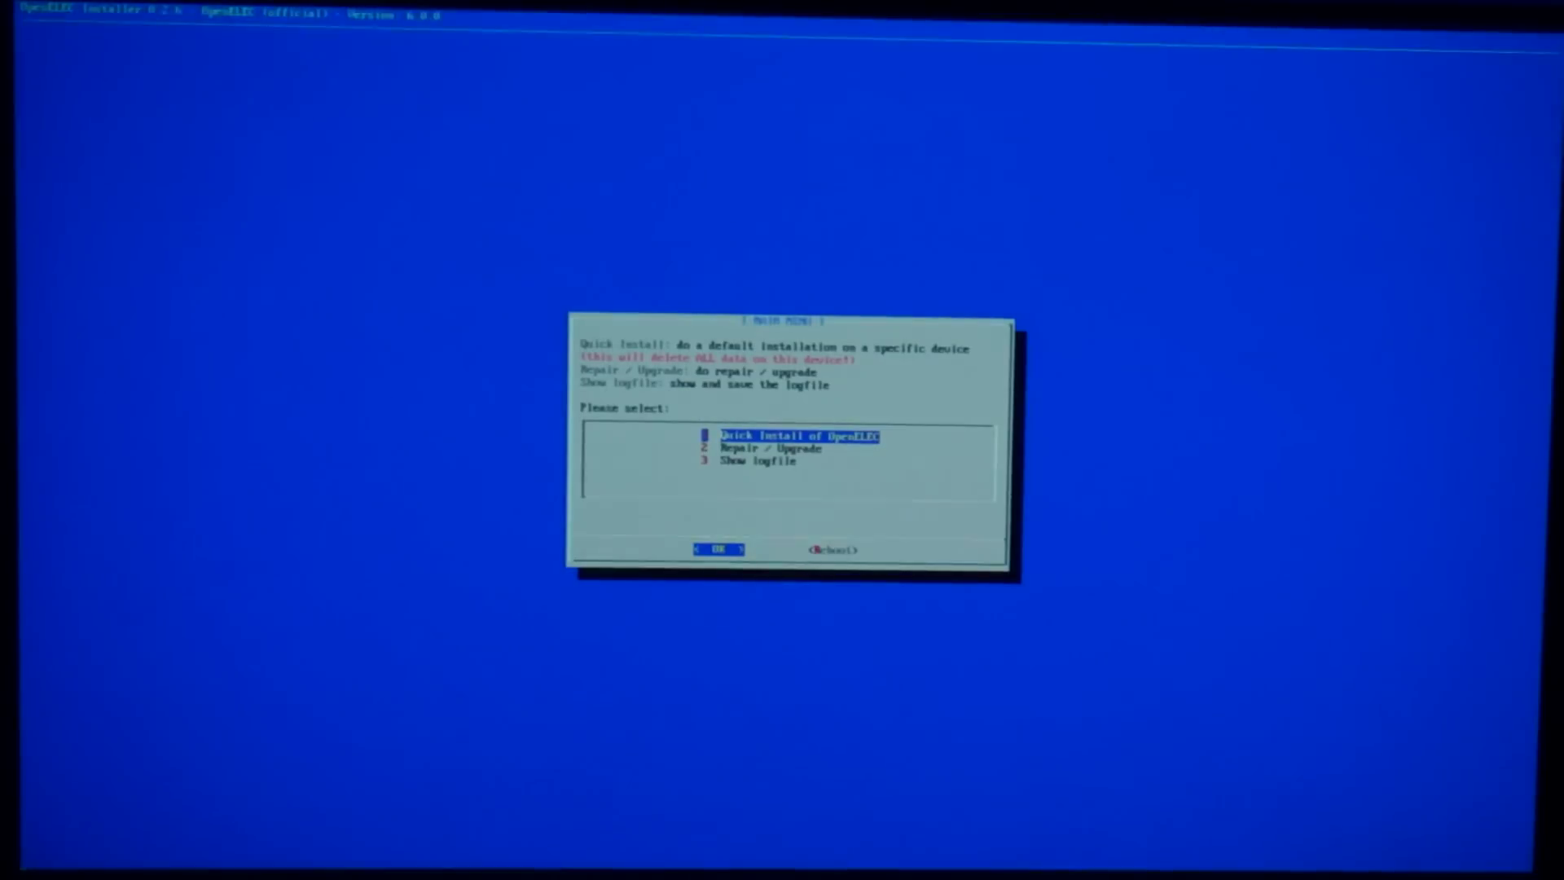
{"action": "key", "text": "Right"}
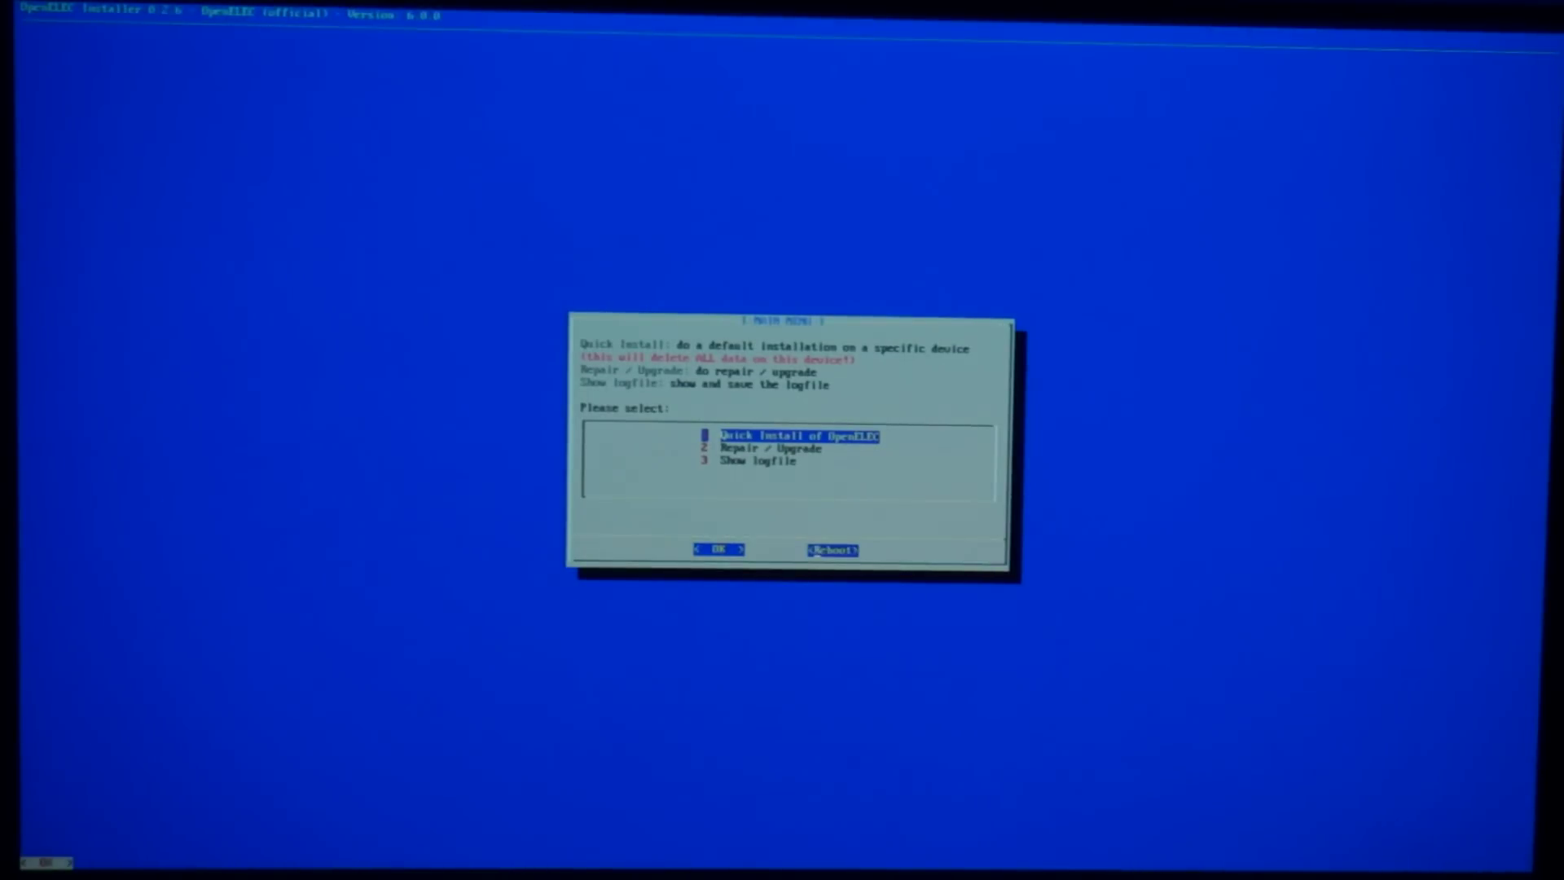
{"action": "key", "text": "Return"}
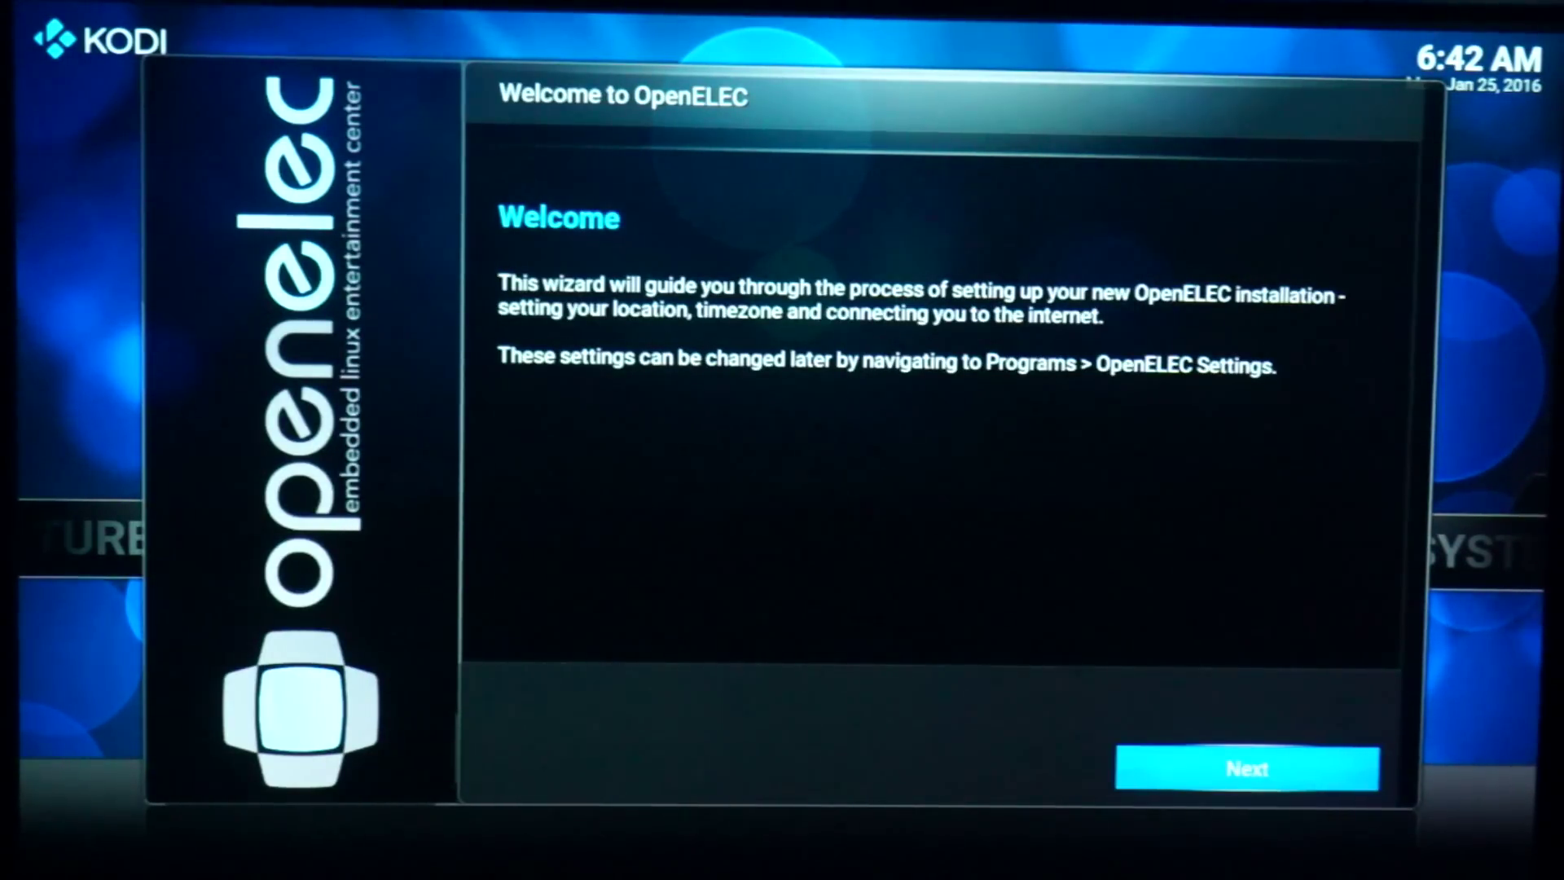
Set the OpenELEC hostname to Phoenix in the welcome wizard
{"action": "key", "text": "Return"}
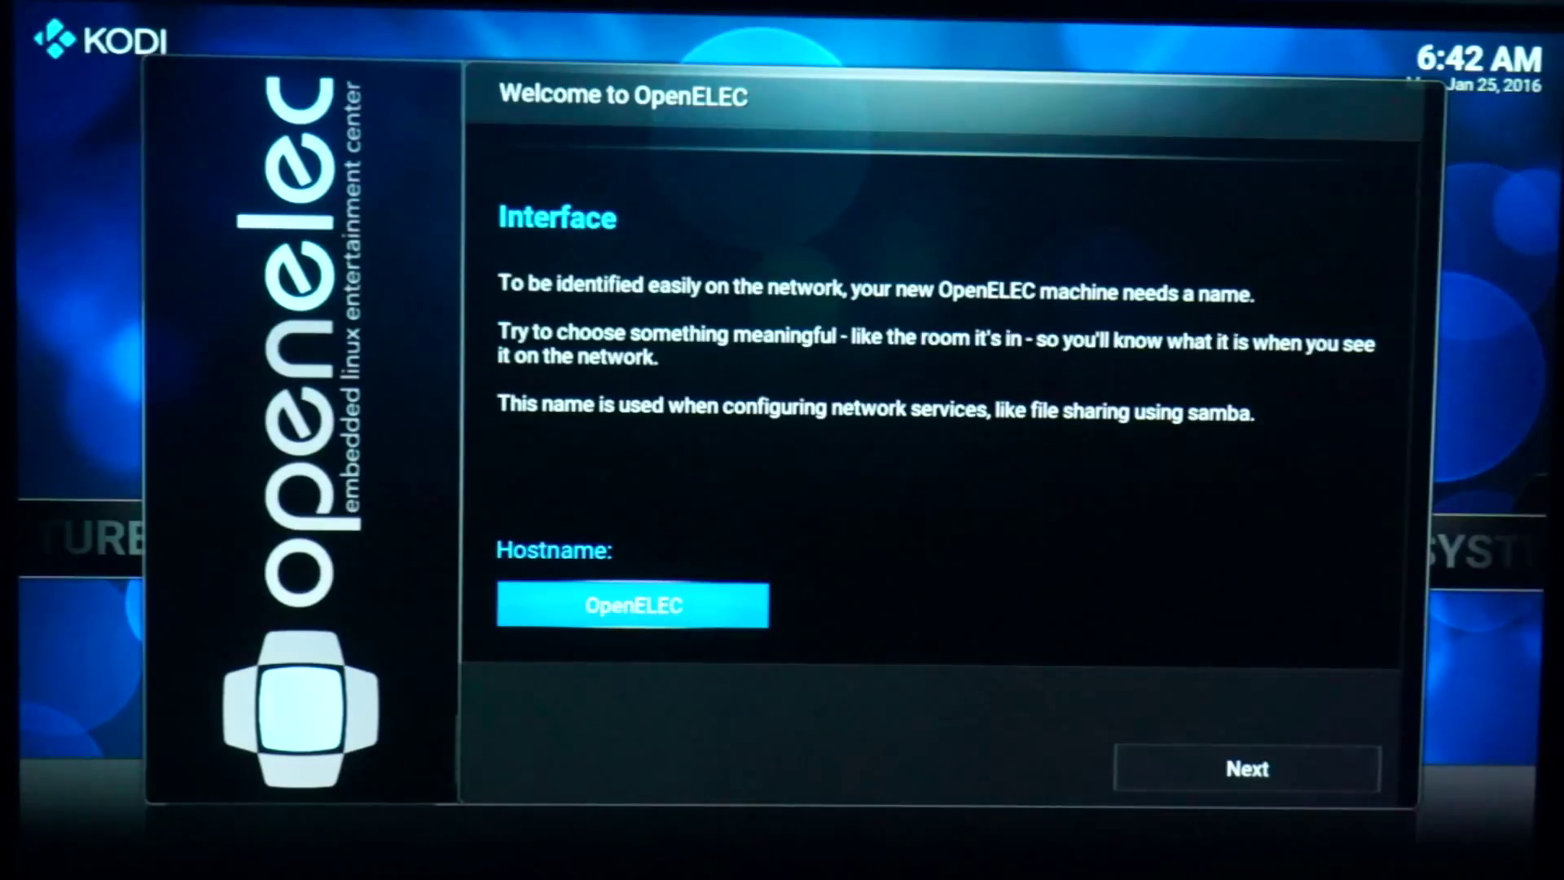
{"action": "key", "text": "Return"}
{"action": "key", "text": "BackSpace"}
{"action": "key", "text": "BackSpace"}
{"action": "key", "text": "BackSpace"}
{"action": "key", "text": "BackSpace"}
{"action": "key", "text": "BackSpace"}
{"action": "key", "text": "BackSpace"}
{"action": "key", "text": "BackSpace"}
{"action": "key", "text": "BackSpace"}
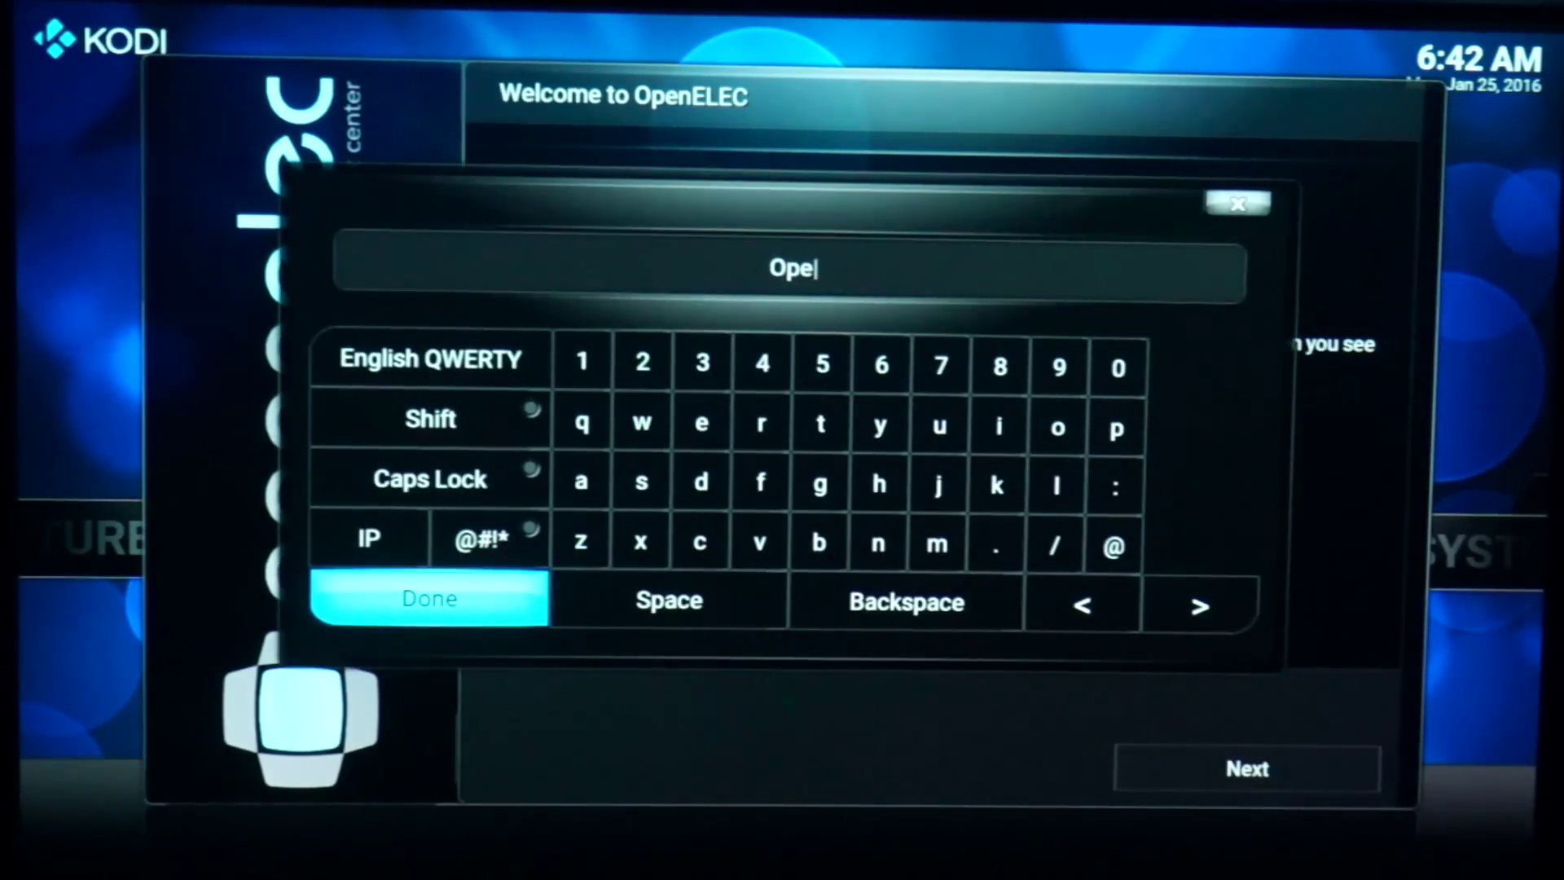
{"action": "type", "text": "Phoenix"}
{"action": "key", "text": "Return"}
{"action": "key", "text": "Down"}
{"action": "key", "text": "Return"}
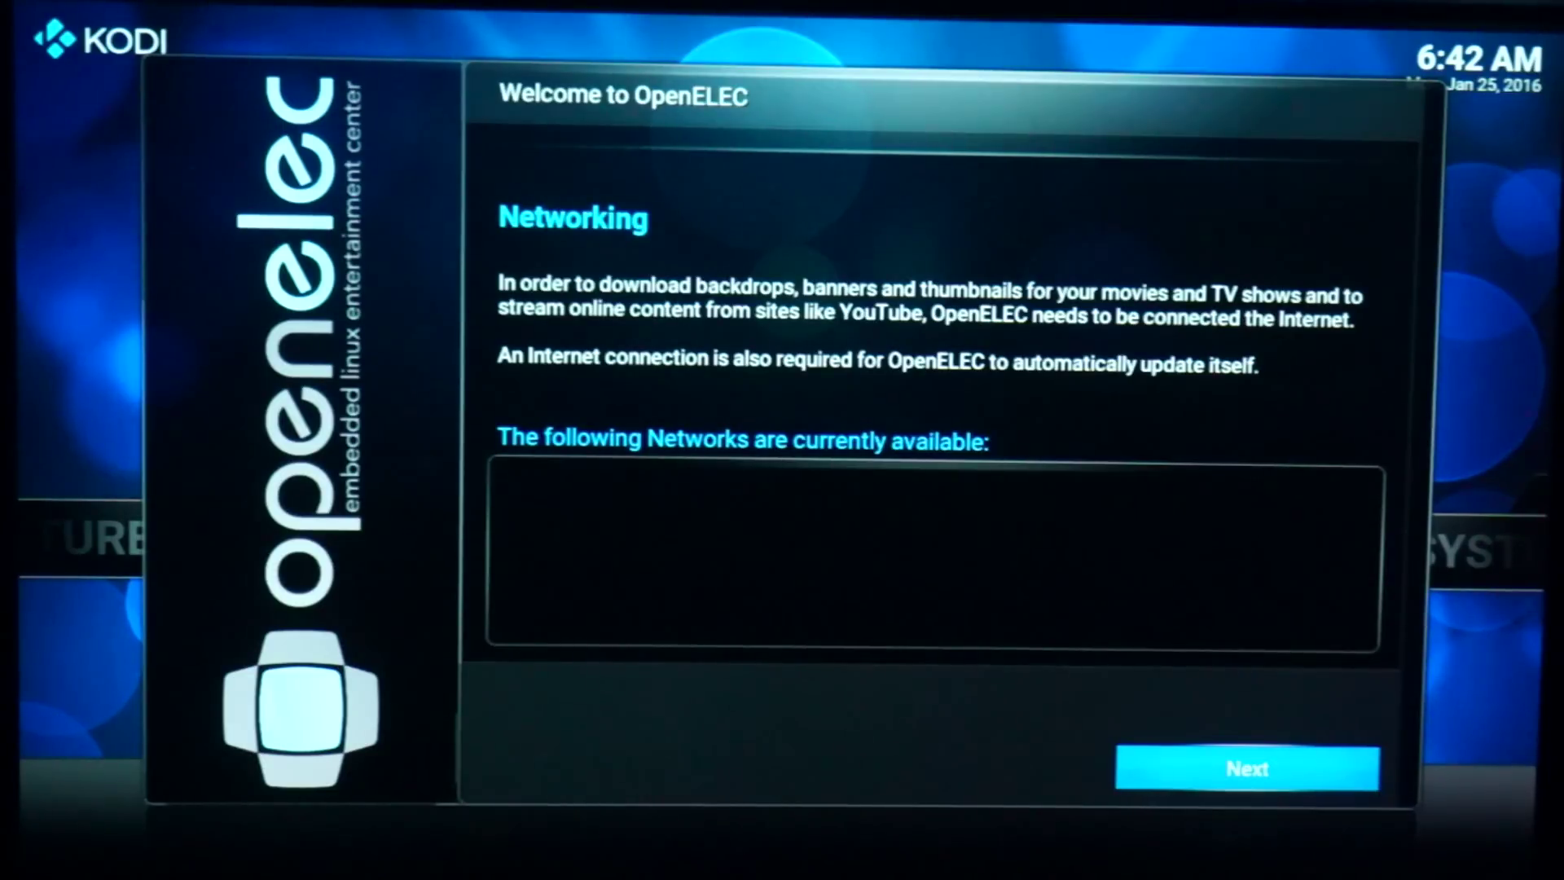
Turn SSH on in Sharing and Remote Access and finish the welcome wizard
{"action": "key", "text": "Return"}
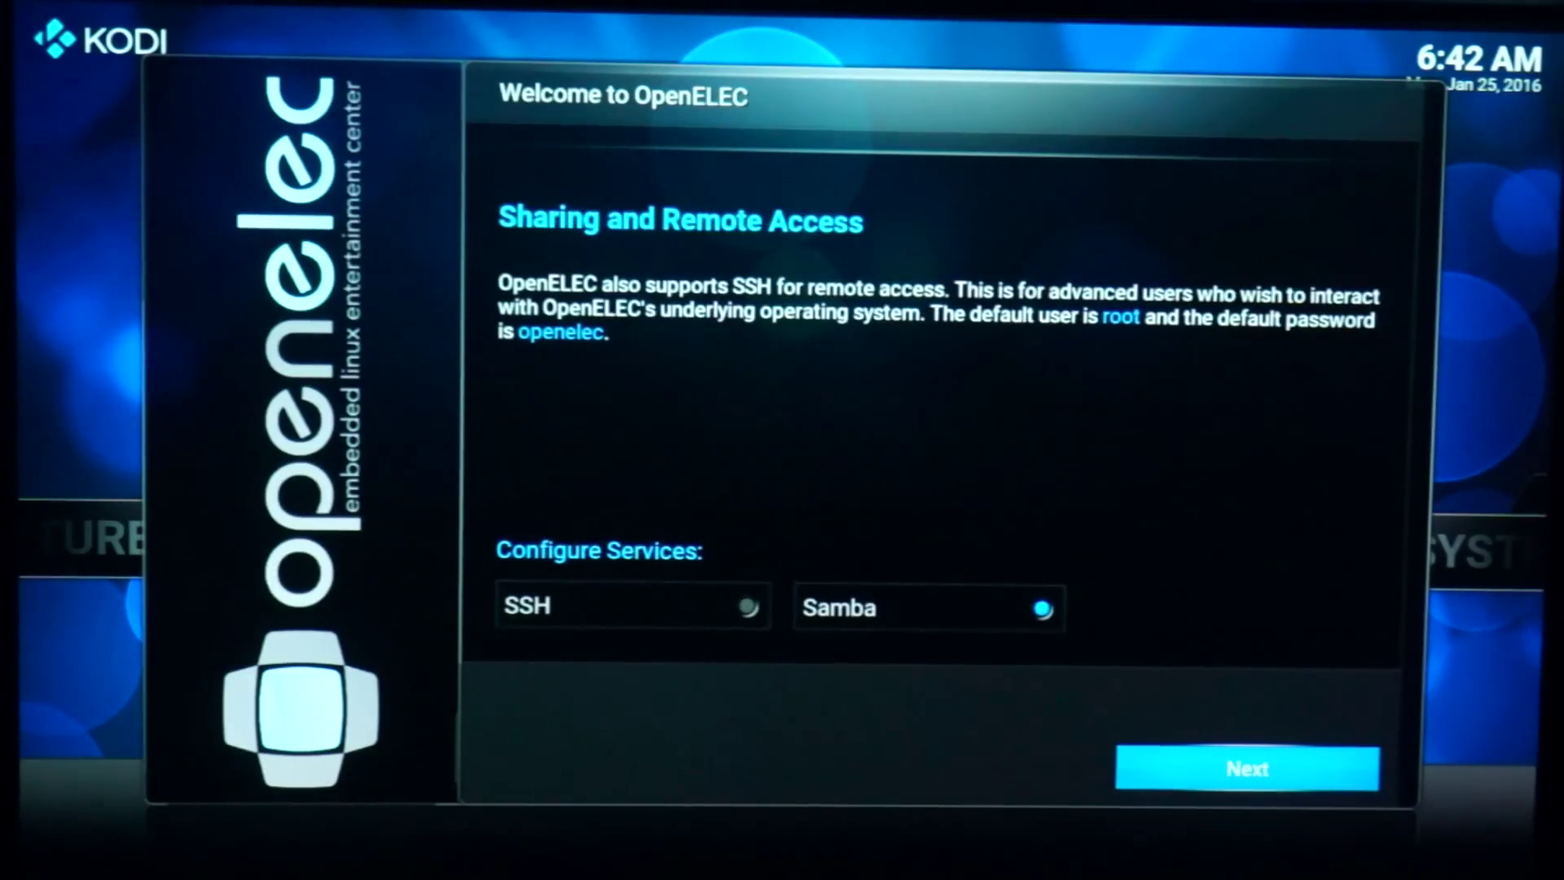
{"action": "key", "text": "Up"}
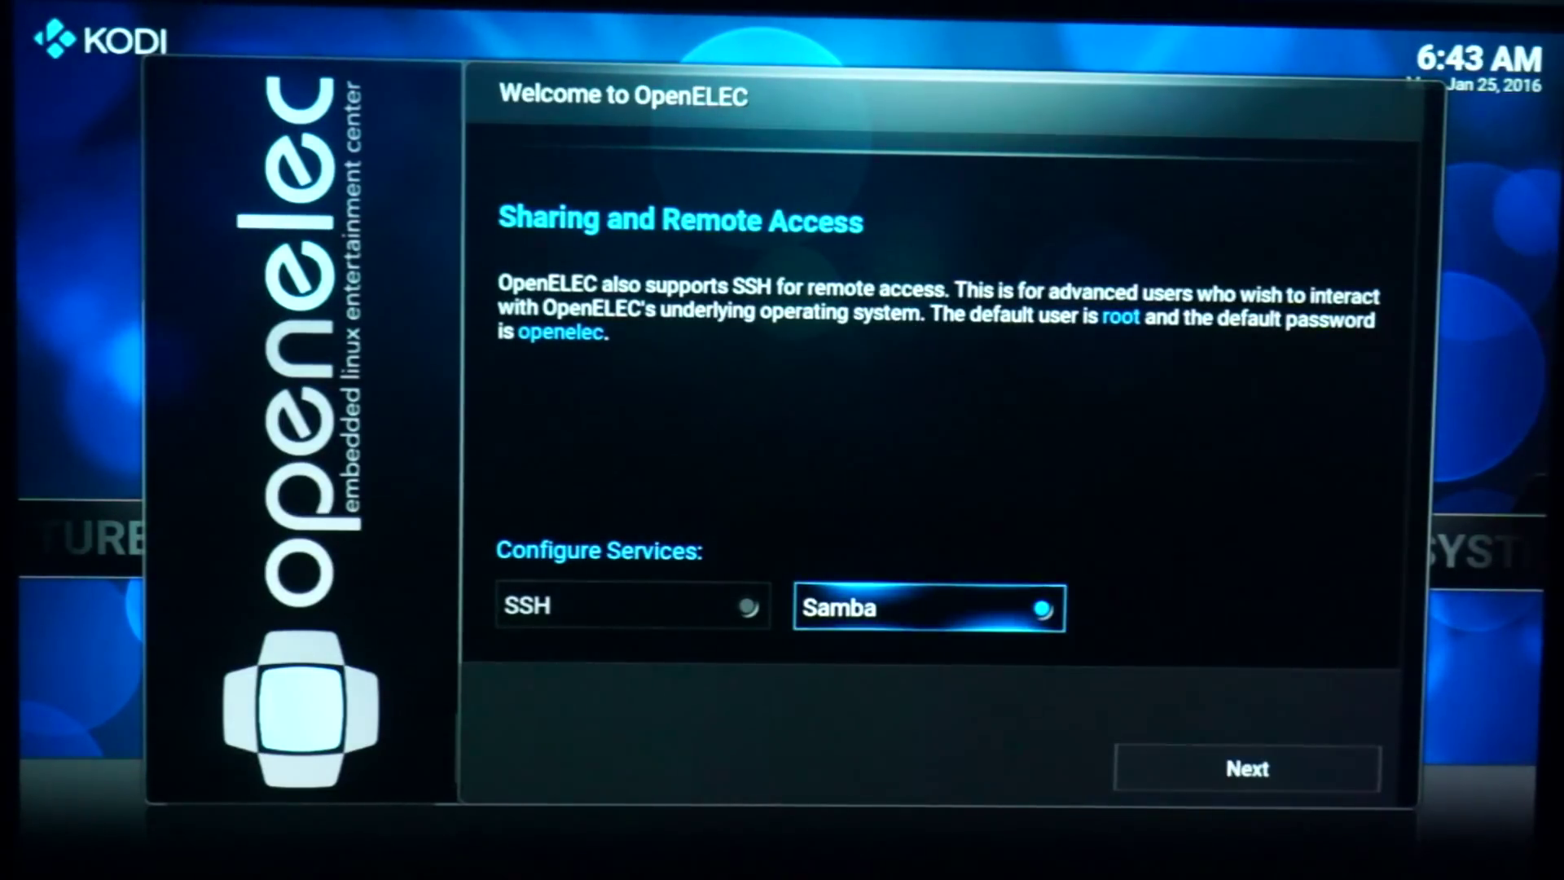
{"action": "key", "text": "Left"}
{"action": "key", "text": "Return"}
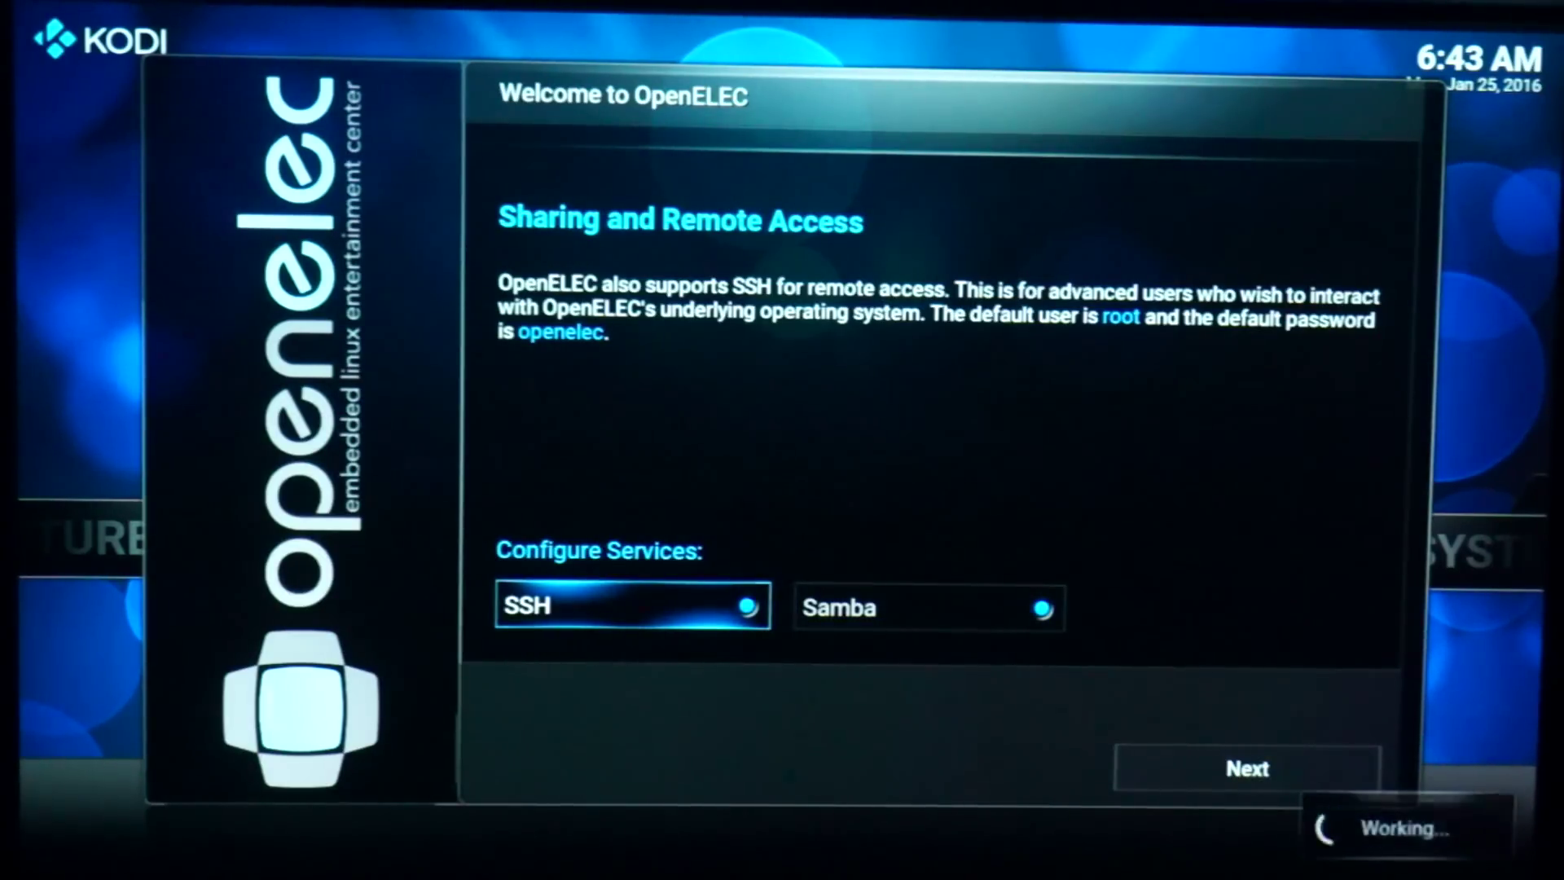
{"action": "key", "text": "Down"}
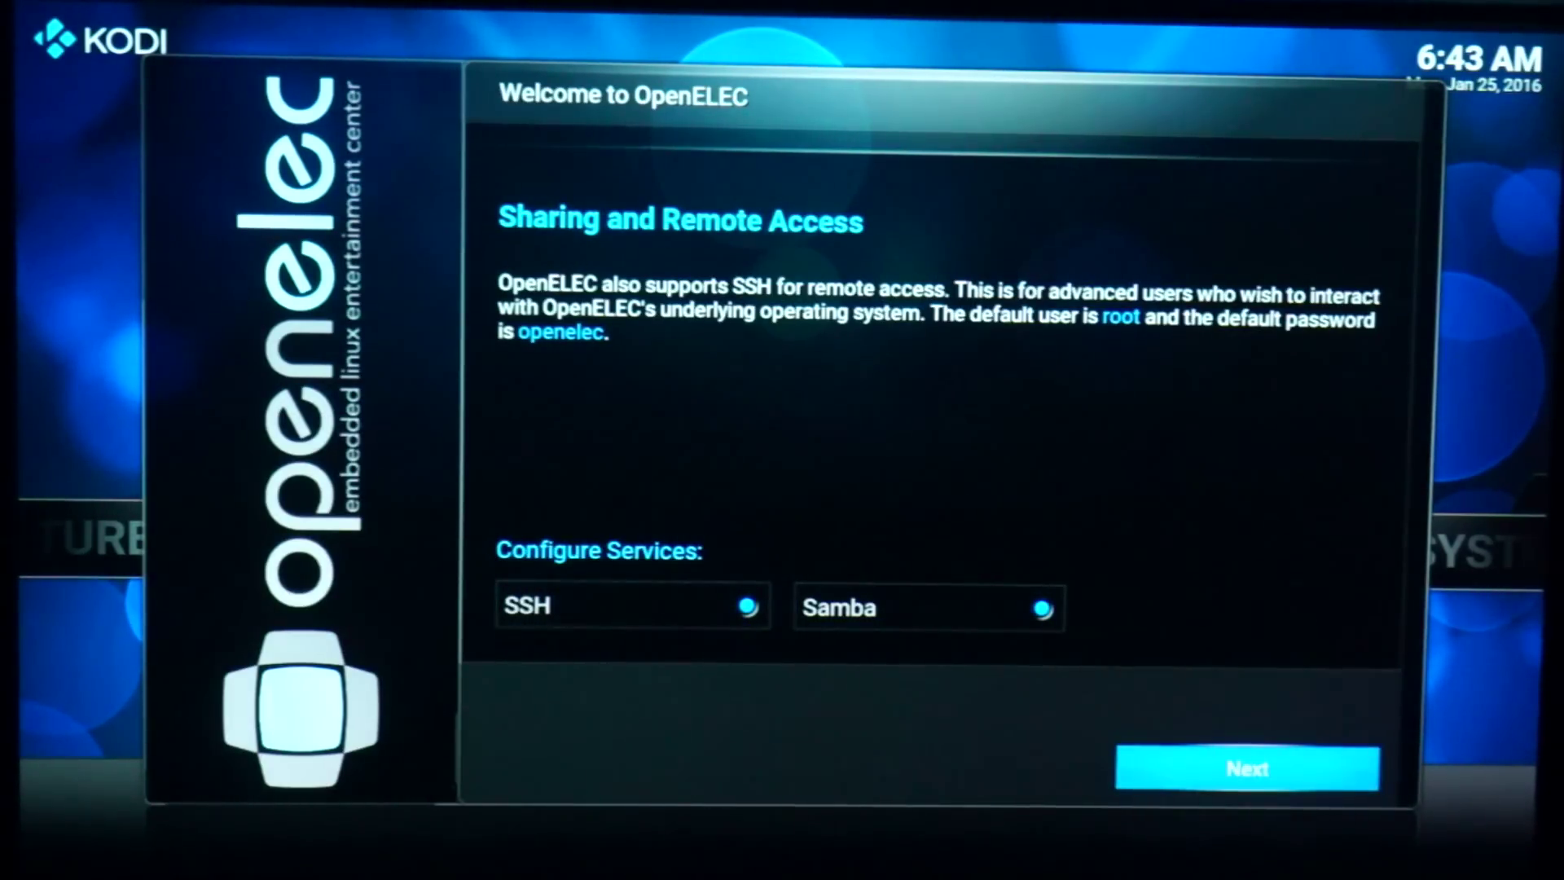
{"action": "key", "text": "Return"}
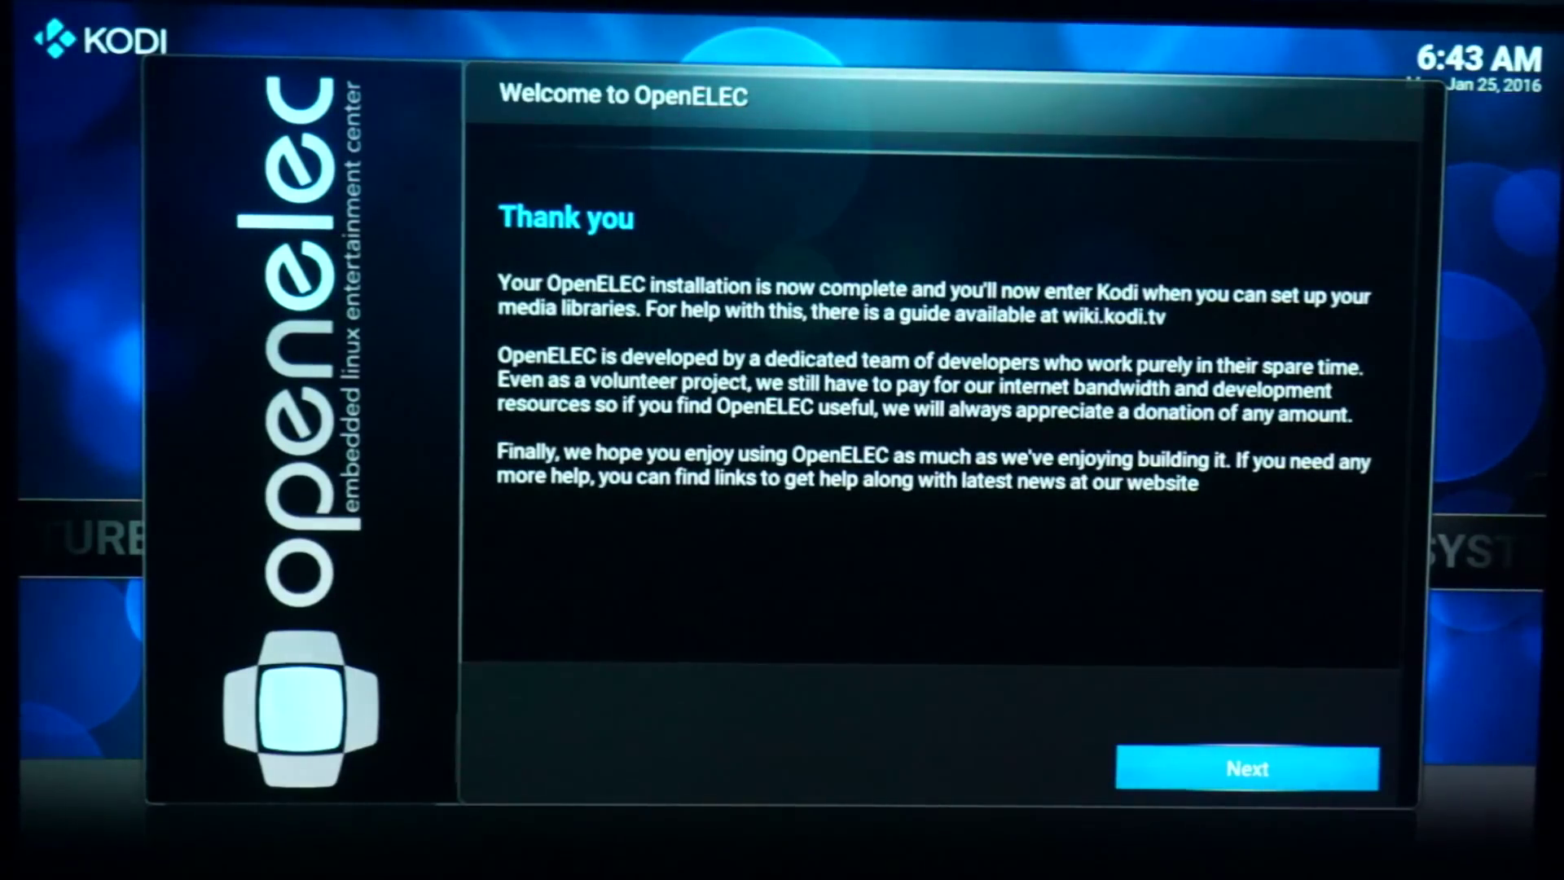
{"action": "key", "text": "Return"}
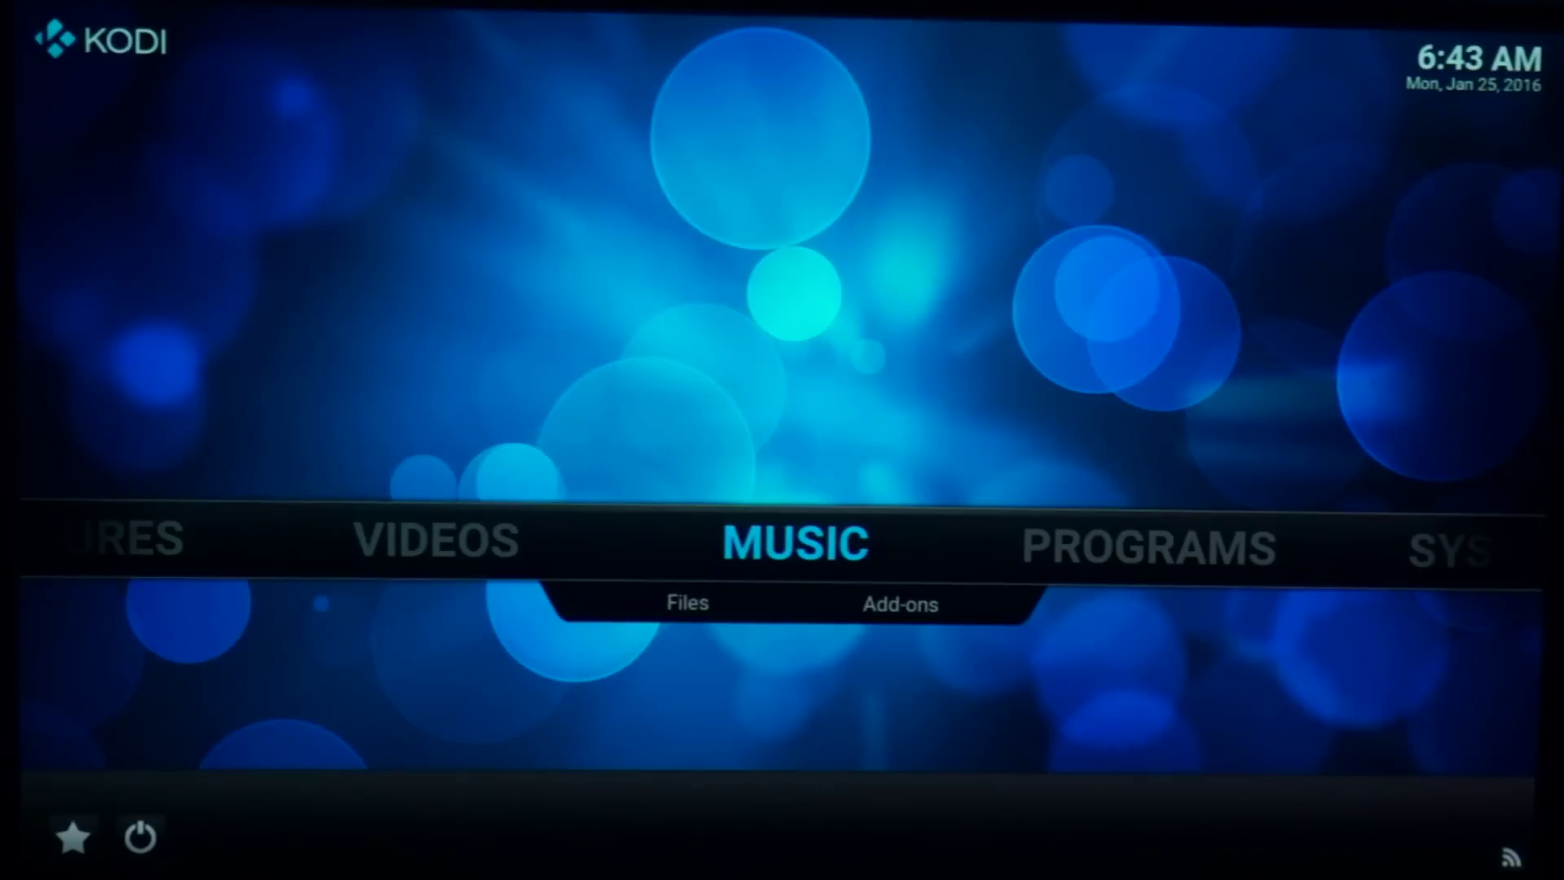
Reboot OpenELEC from the Kodi home screen's power menu
{"action": "key", "text": "Down"}
{"action": "key", "text": "Down"}
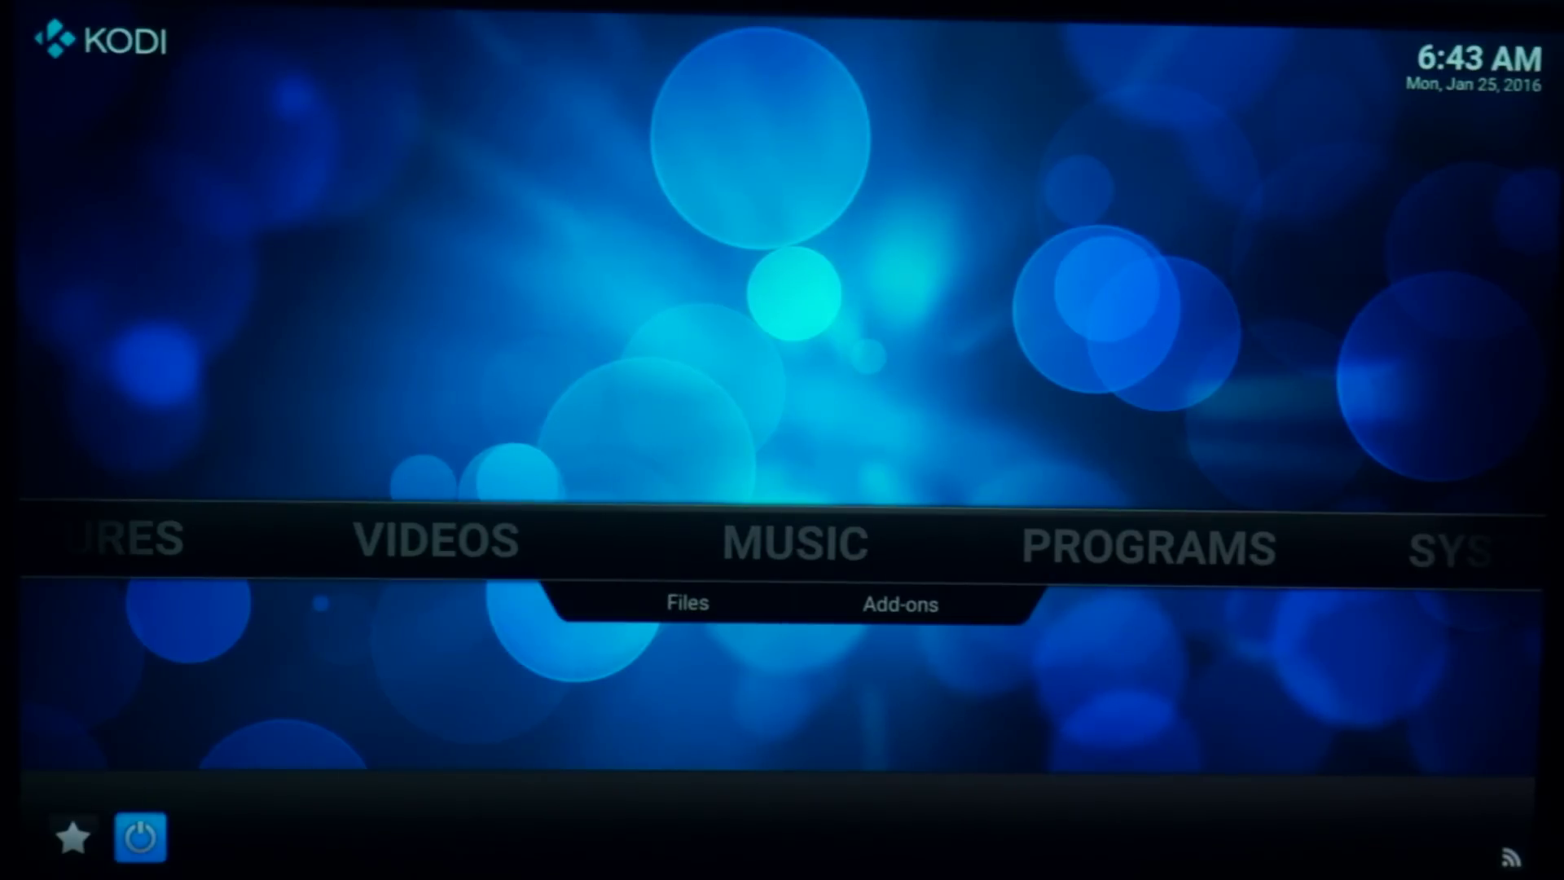
{"action": "key", "text": "Return"}
{"action": "key", "text": "Down"}
{"action": "key", "text": "Down"}
{"action": "key", "text": "Down"}
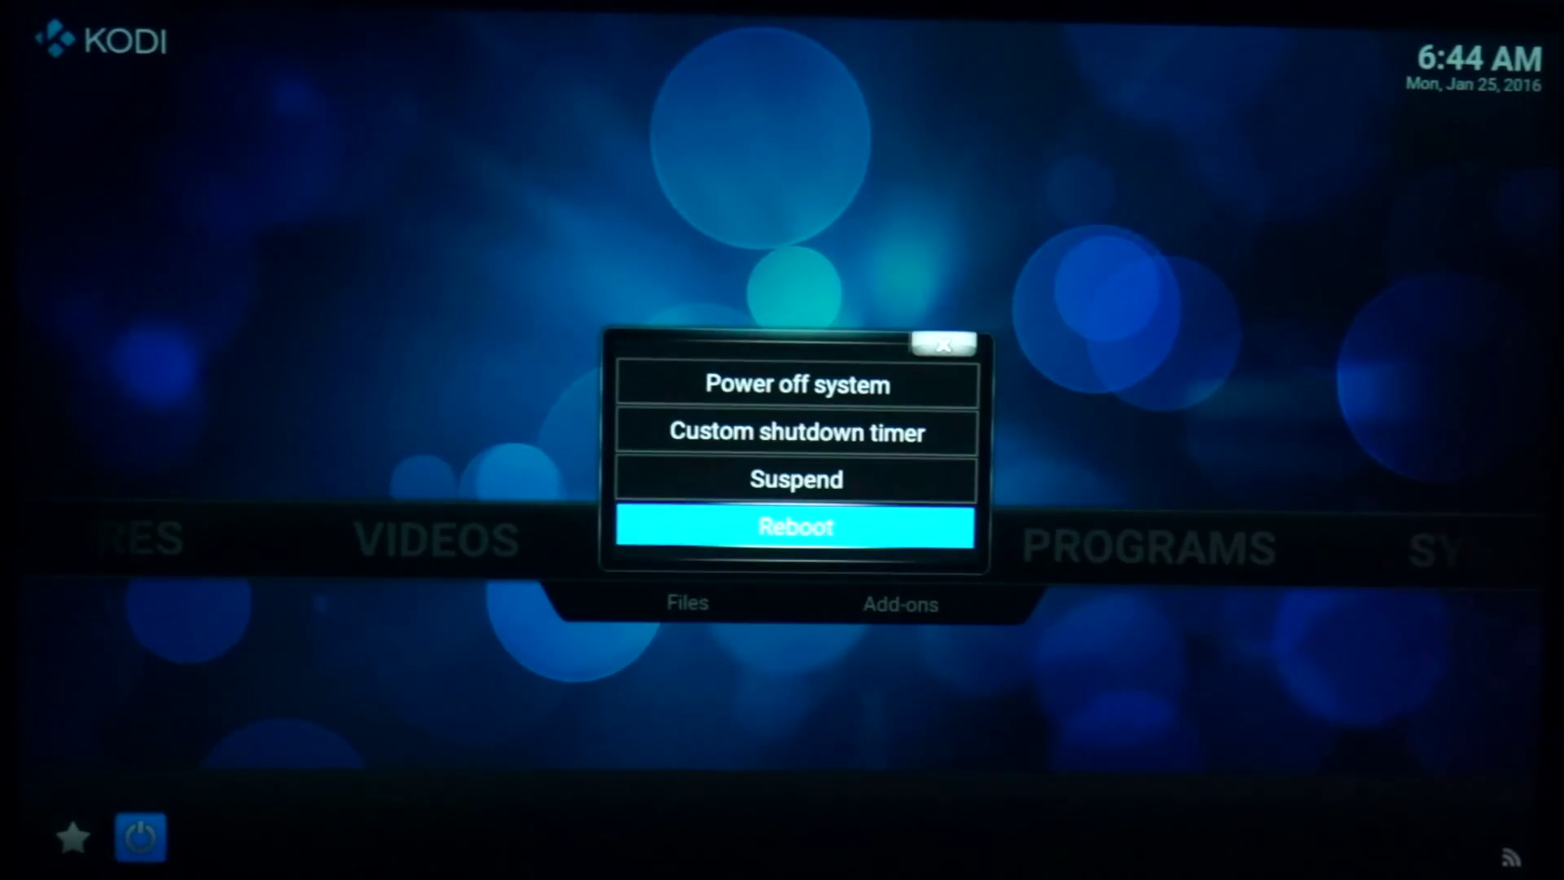
{"action": "key", "text": "Return"}
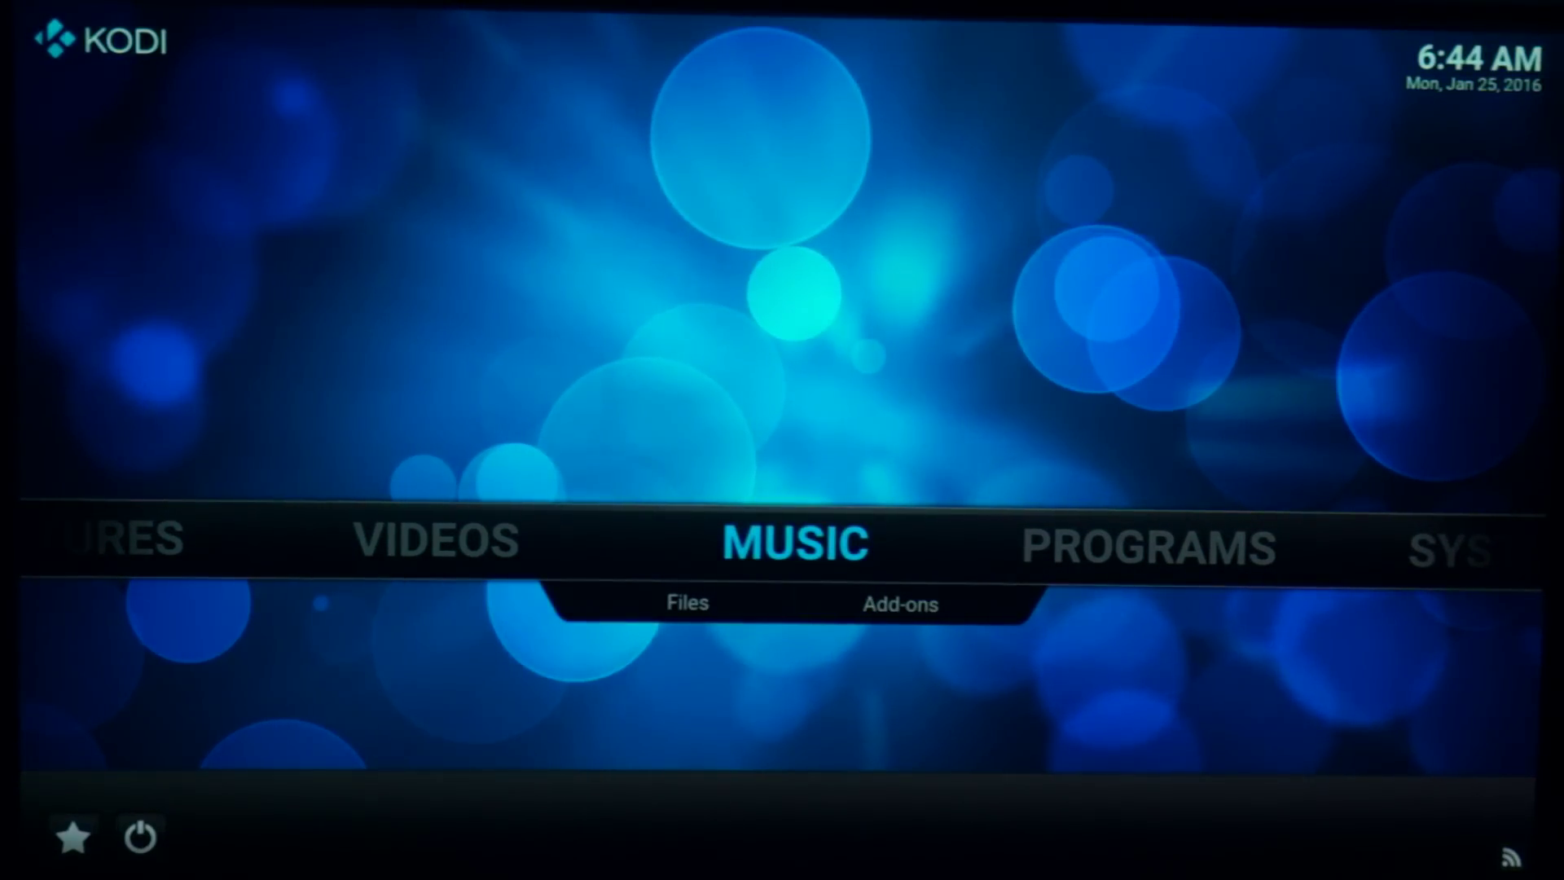
{"action": "type", "text": "ssh root@phoenix.local"}
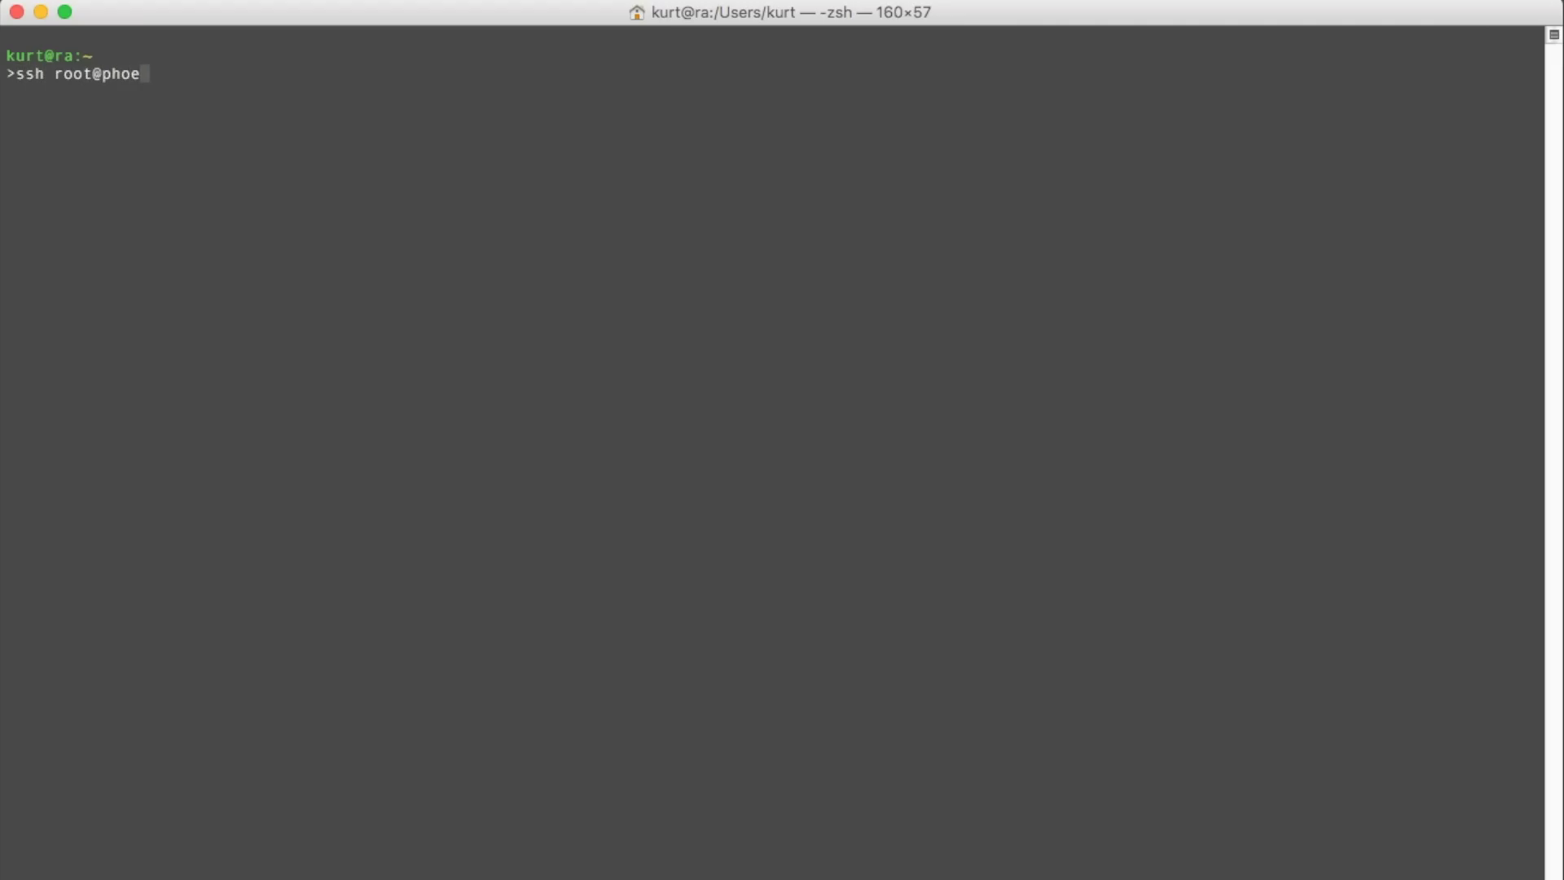
{"action": "key", "text": "Return"}
{"action": "type", "text": "yes"}
{"action": "key", "text": "Return"}
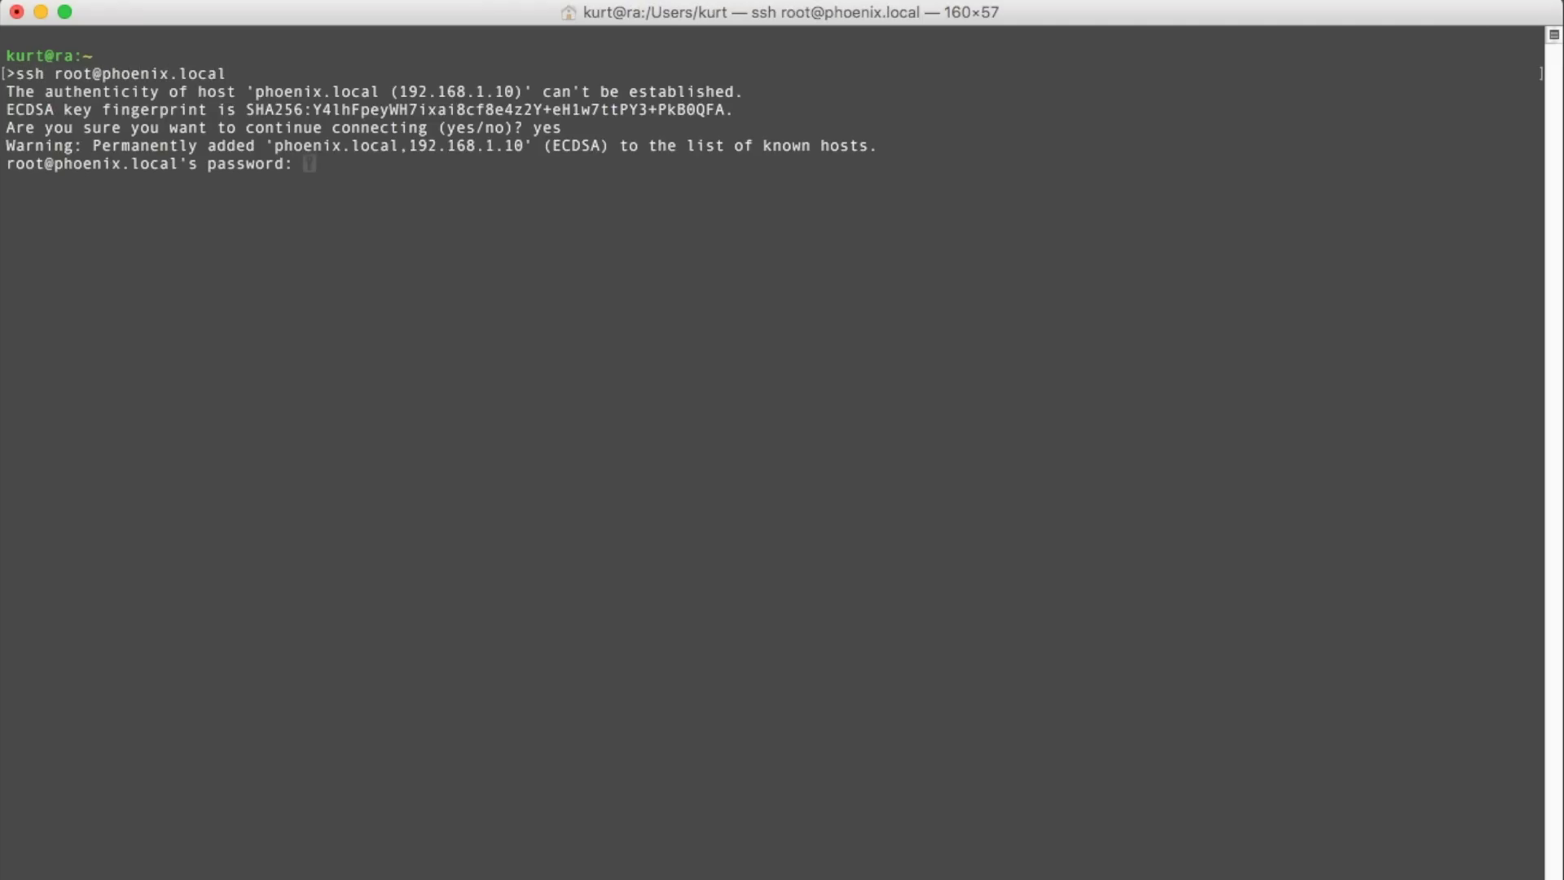
{"action": "key", "text": "Return"}
Create the .ssh folder, enter it, and list its contents
{"action": "type", "text": "mkdir .ssh"}
{"action": "key", "text": "Return"}
{"action": "type", "text": "cd .ssh"}
{"action": "key", "text": "Return"}
{"action": "type", "text": "ls -l"}
{"action": "key", "text": "Return"}
Copy the Mac's .ssh/id_dsa.pub into authorized_keys with scp
{"action": "type", "text": "scp kurt@192.168.1.5:.ssh/id_dsa.pub authorized_keys"}
{"action": "key", "text": "Return"}
{"action": "type", "text": "yes"}
{"action": "key", "text": "Return"}
{"action": "key", "text": "Return"}
{"action": "type", "text": "ls -ld ."}
Verify the .ssh permissions and the 615-byte authorized_keys, then exit and clear the screen
{"action": "key", "text": "Return"}
{"action": "type", "text": "ls -l authorized_keys"}
{"action": "key", "text": "Return"}
{"action": "type", "text": "exit"}
{"action": "key", "text": "Return"}
{"action": "type", "text": "clear"}
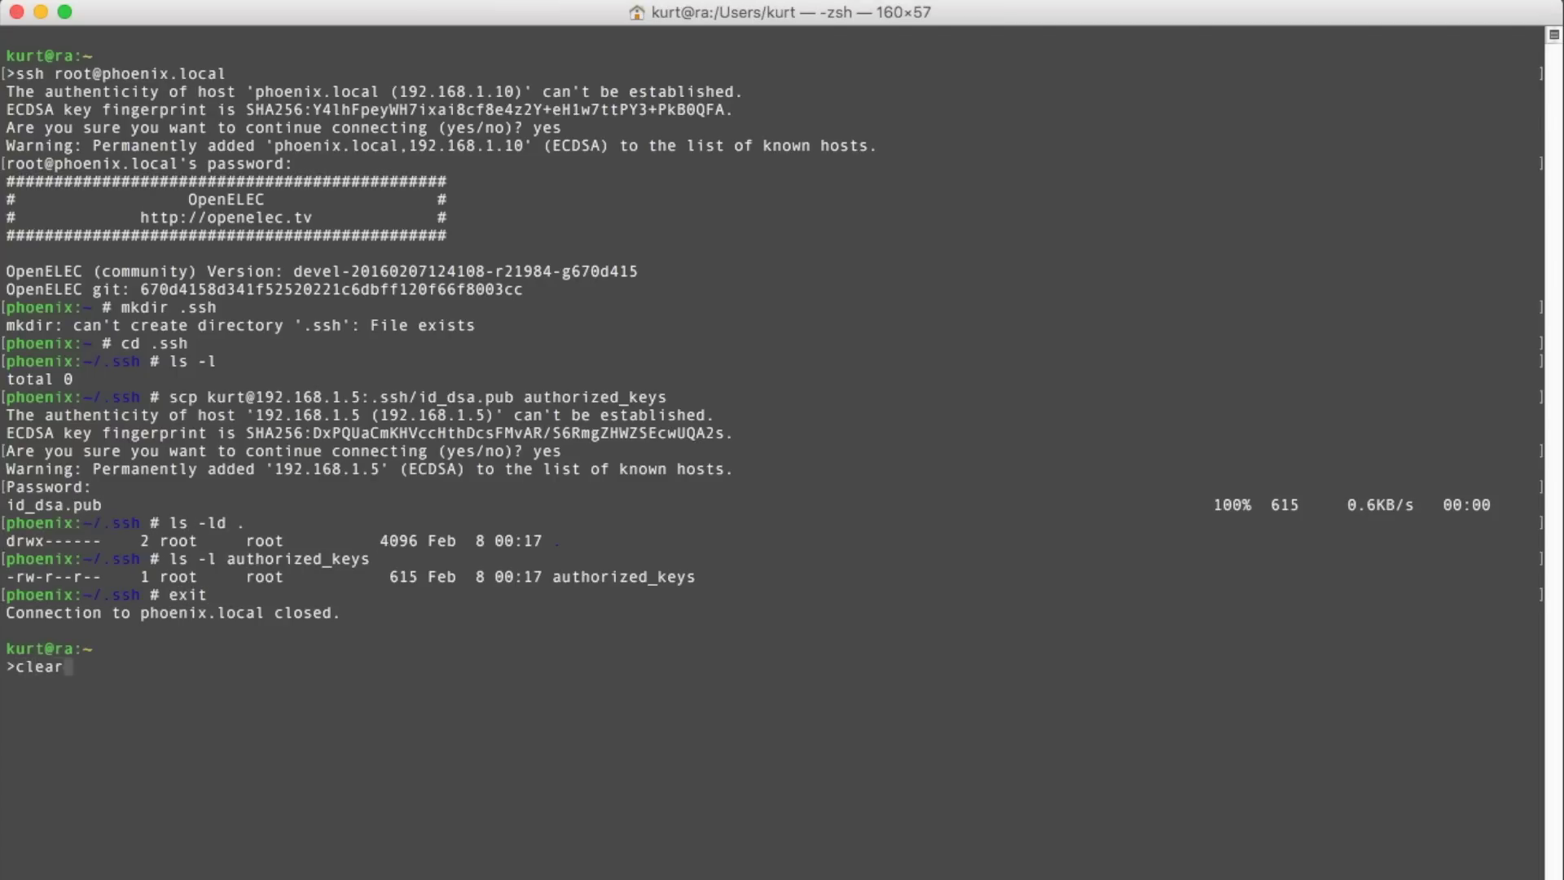
{"action": "key", "text": "Return"}
{"action": "type", "text": "ssh root@phoenix.loca"}
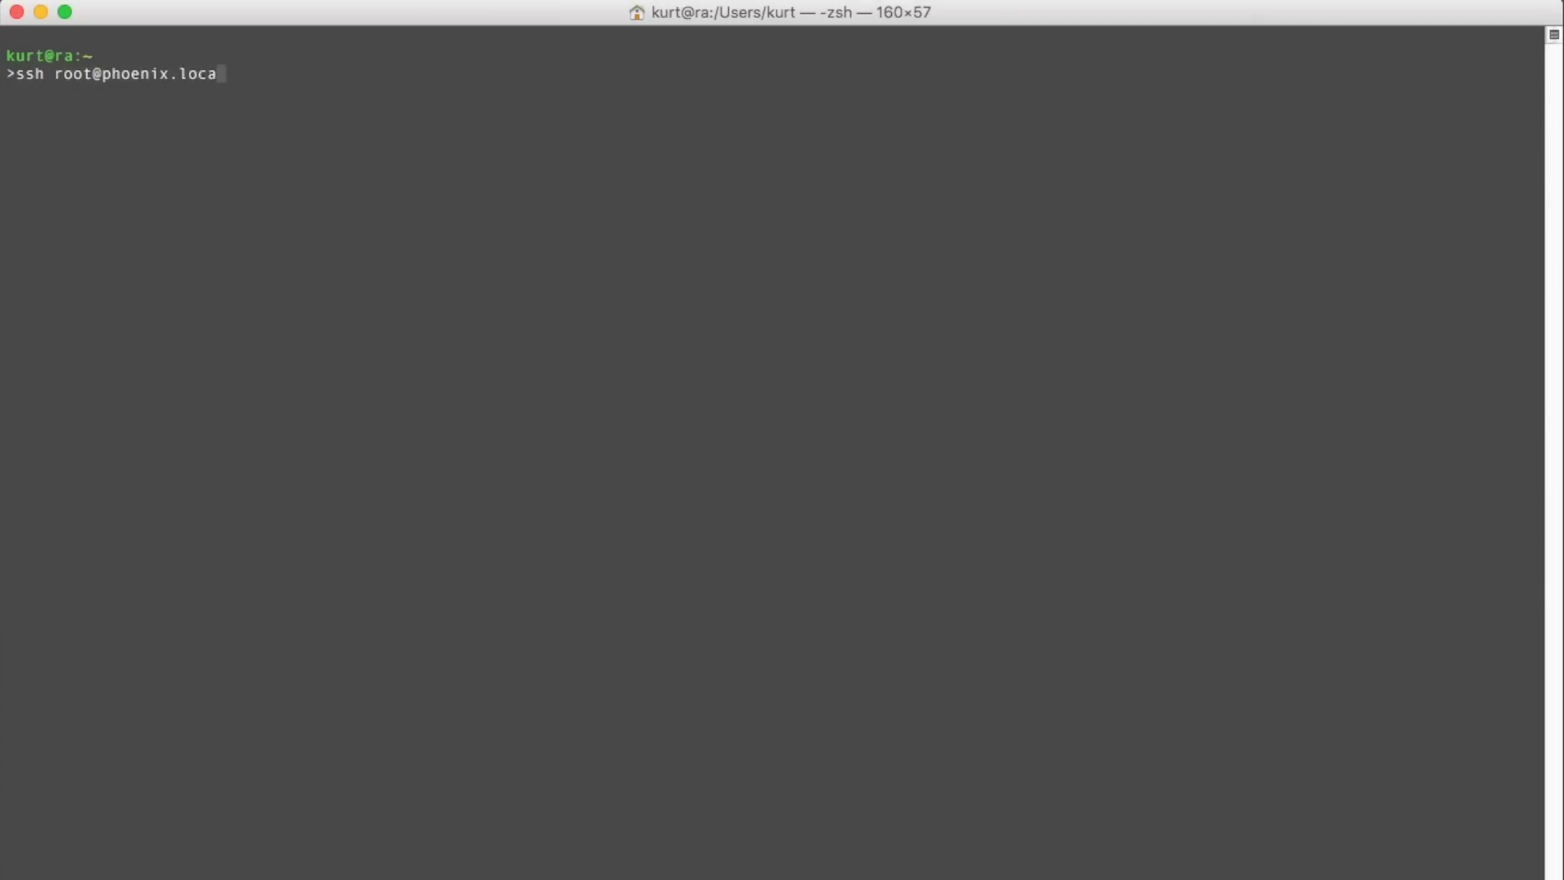
{"action": "type", "text": "l"}
Reconnect to phoenix.local with key login, list disks, and open /dev/sdb in parted
{"action": "key", "text": "Return"}
{"action": "type", "text": "parted -l"}
{"action": "key", "text": "Return"}
{"action": "type", "text": "parted /dev/sdb"}
{"action": "key", "text": "Return"}
Create a GPT table with one primary partition spanning 0–100% of /dev/sdb, then quit parted
{"action": "type", "text": "mktable gpt"}
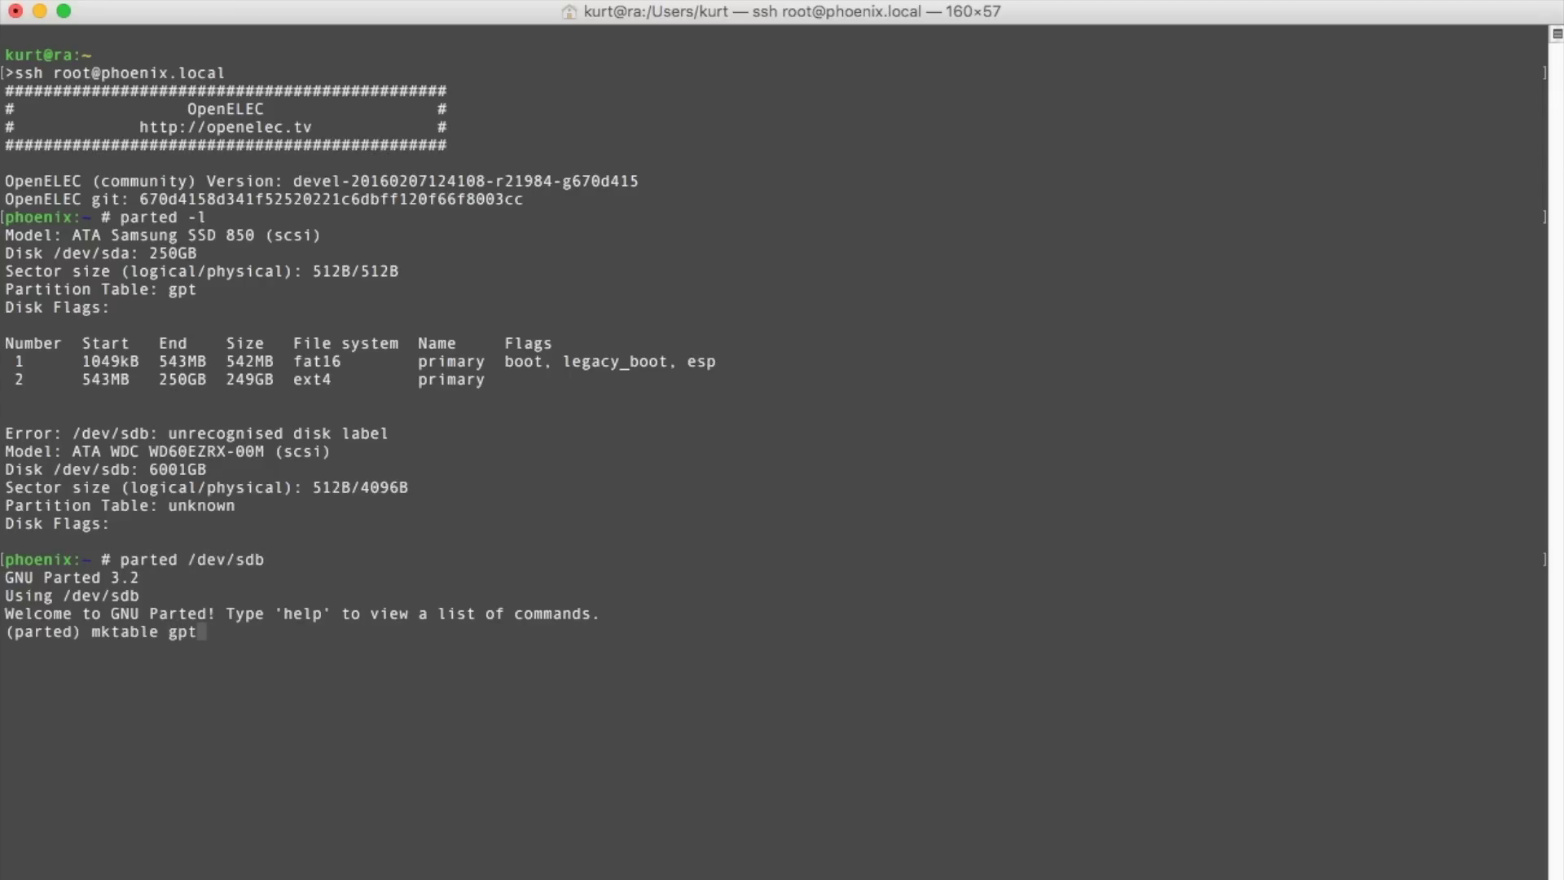
{"action": "key", "text": "Return"}
{"action": "type", "text": "mkp"}
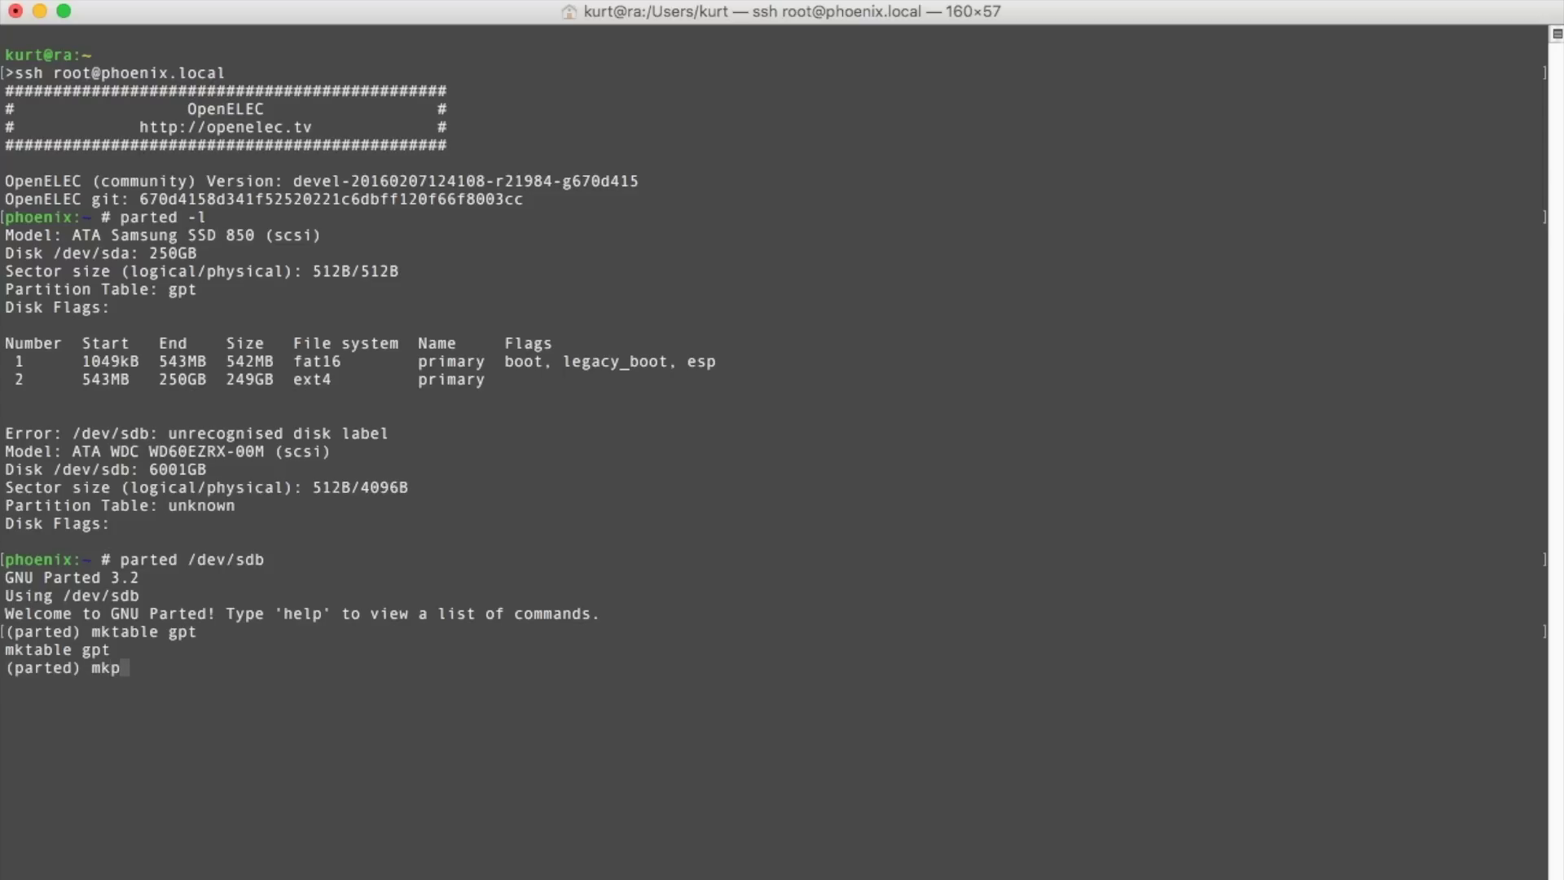
{"action": "type", "text": "art primary 0 100%"}
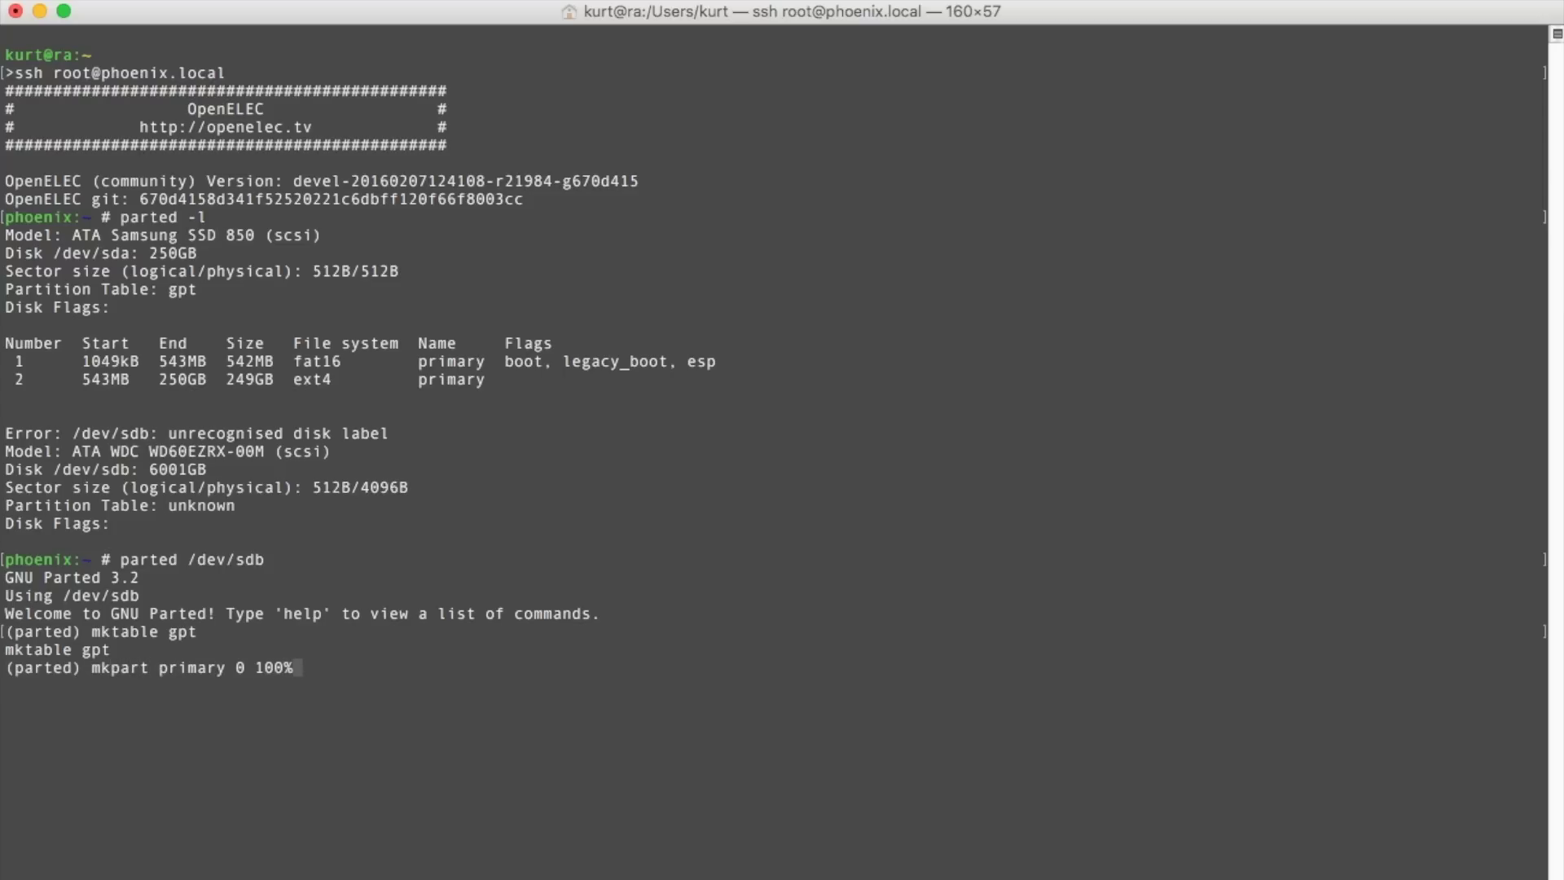
{"action": "key", "text": "Return"}
{"action": "type", "text": "Ignore/Cancel? Ignor"}
{"action": "key", "text": "Return"}
{"action": "type", "text": "print"}
{"action": "key", "text": "Return"}
{"action": "type", "text": "quit"}
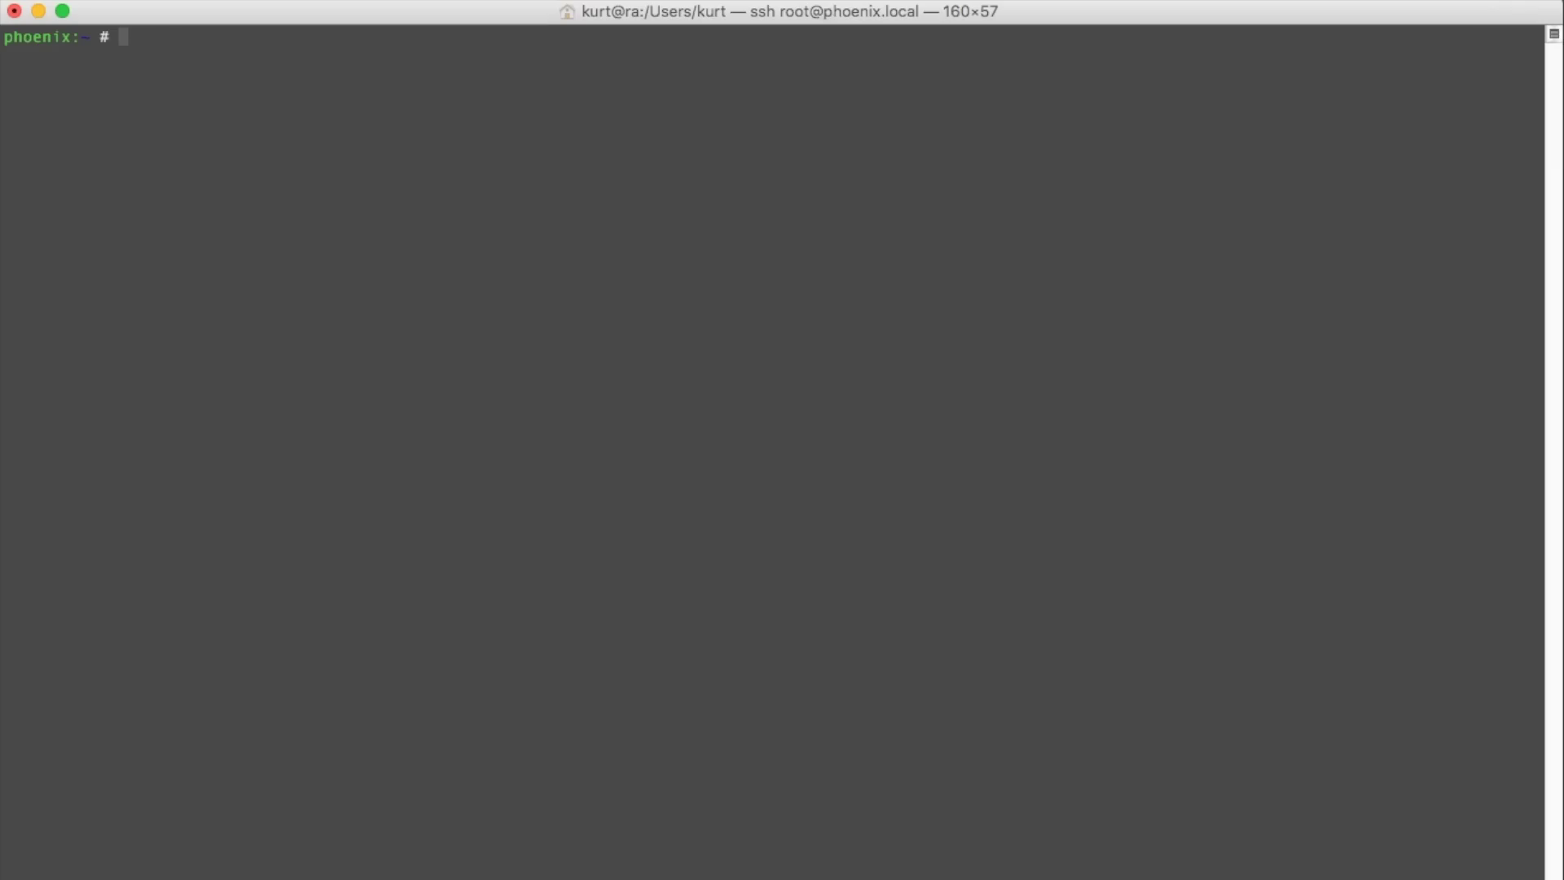
{"action": "type", "text": "mkfs.ext4 -T largefile -m "}
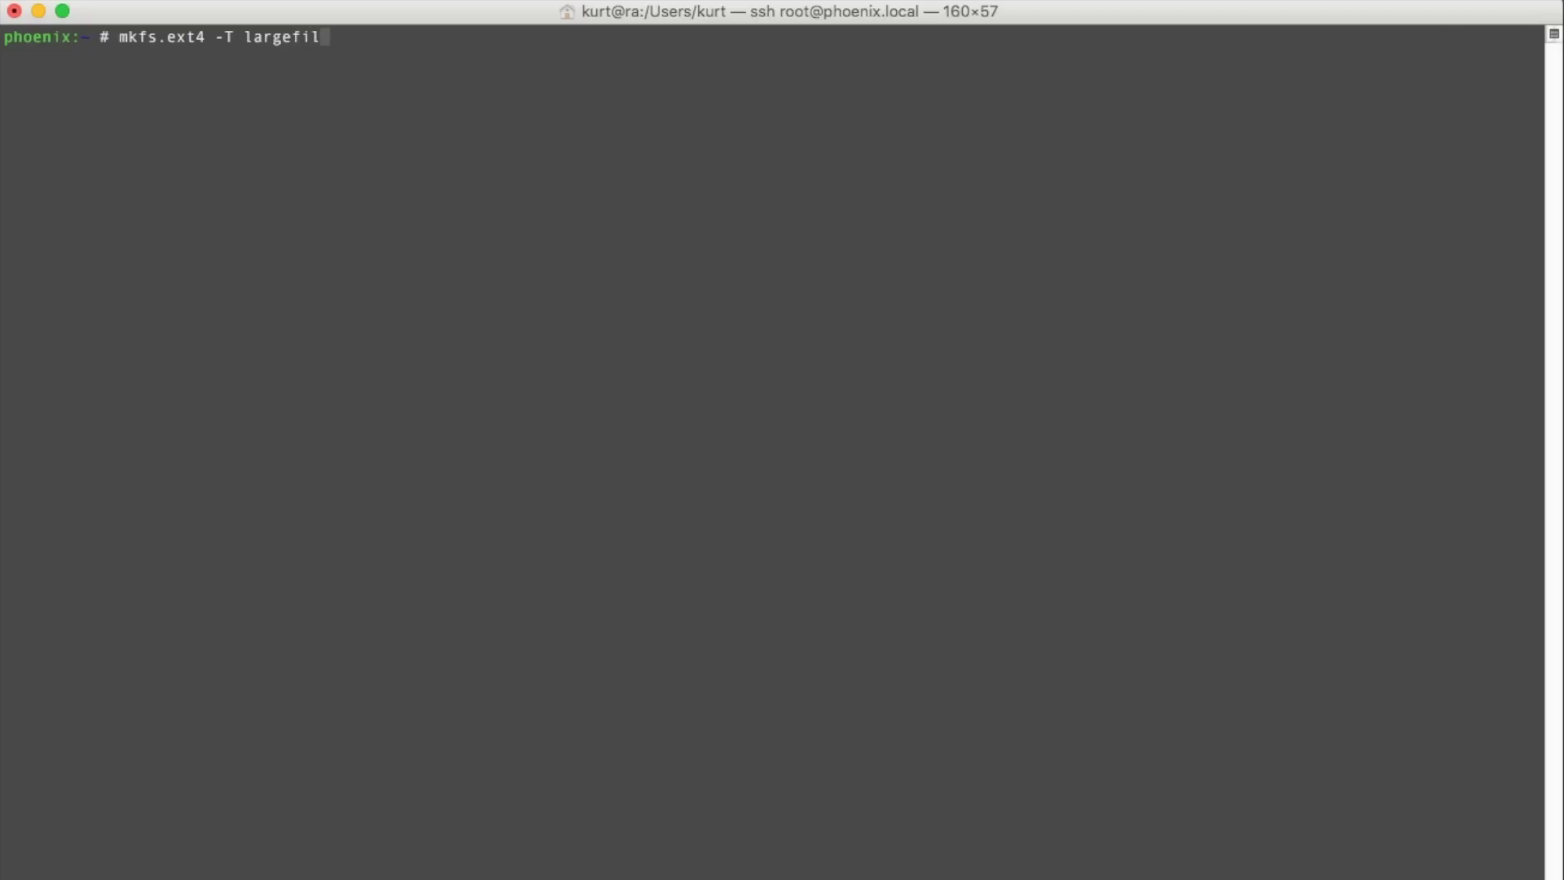
{"action": "type", "text": "0 /dev/sdb1"}
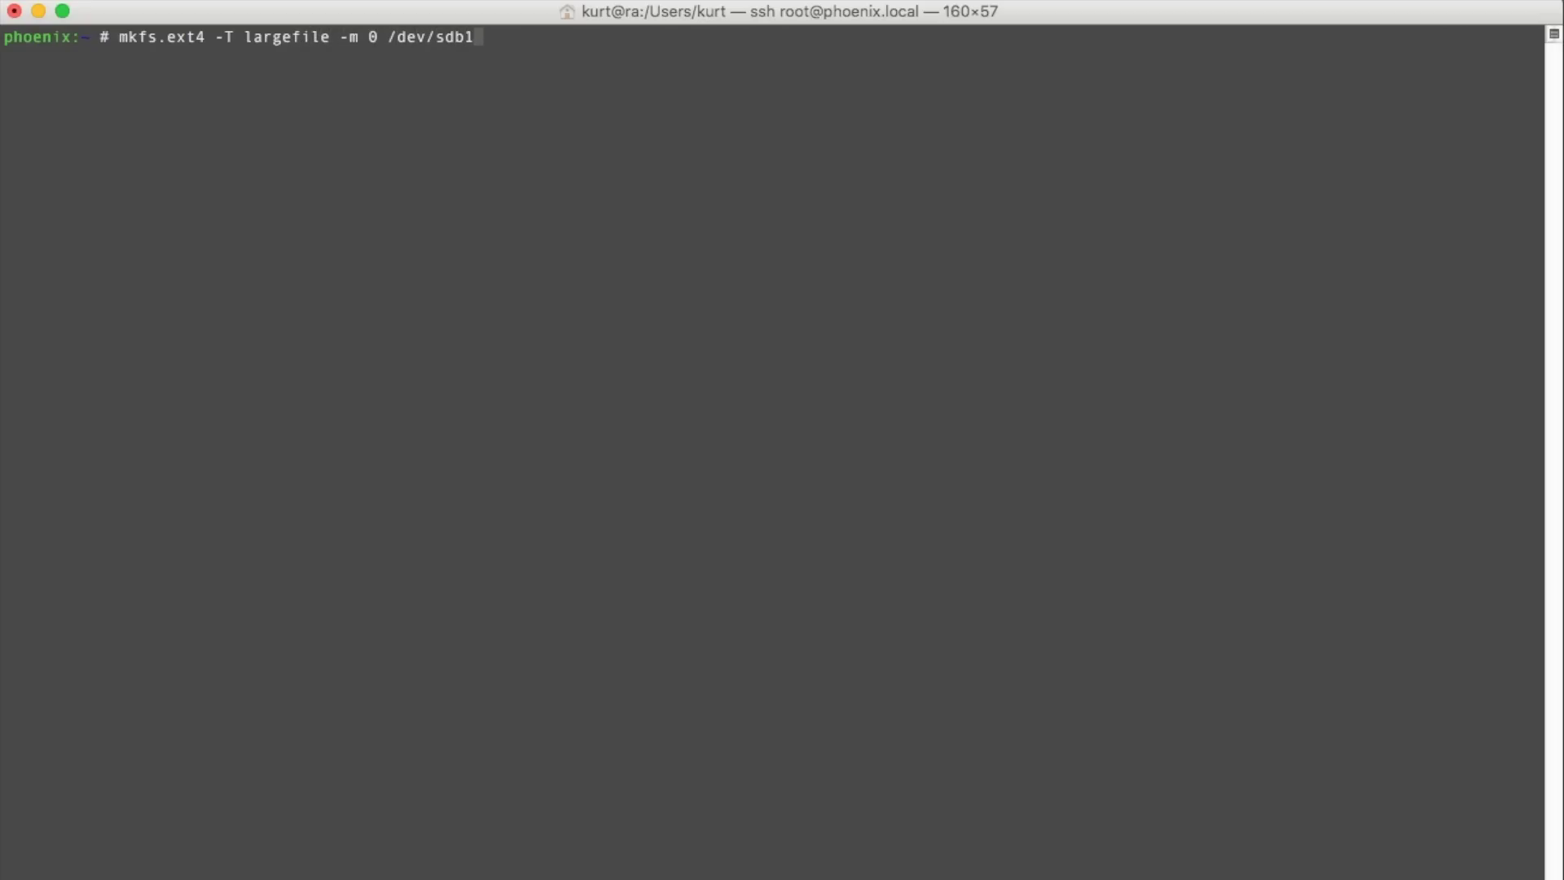
Format /dev/sdb1 as ext4 (largefile, 0% reserved) and confirm it with parted -l
{"action": "key", "text": "Return"}
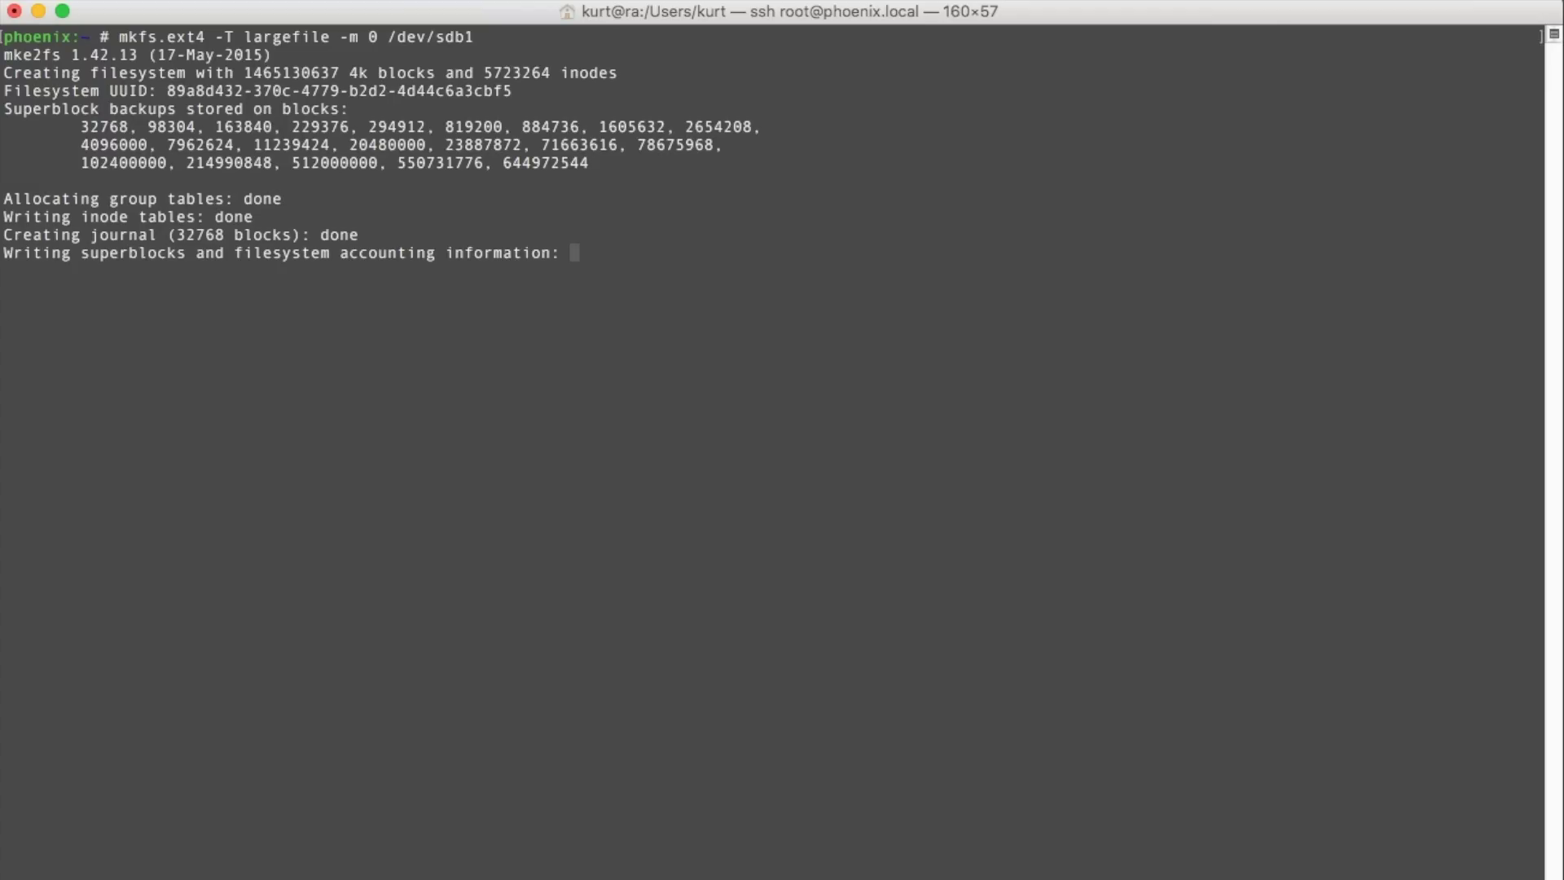
{"action": "type", "text": "parted "}
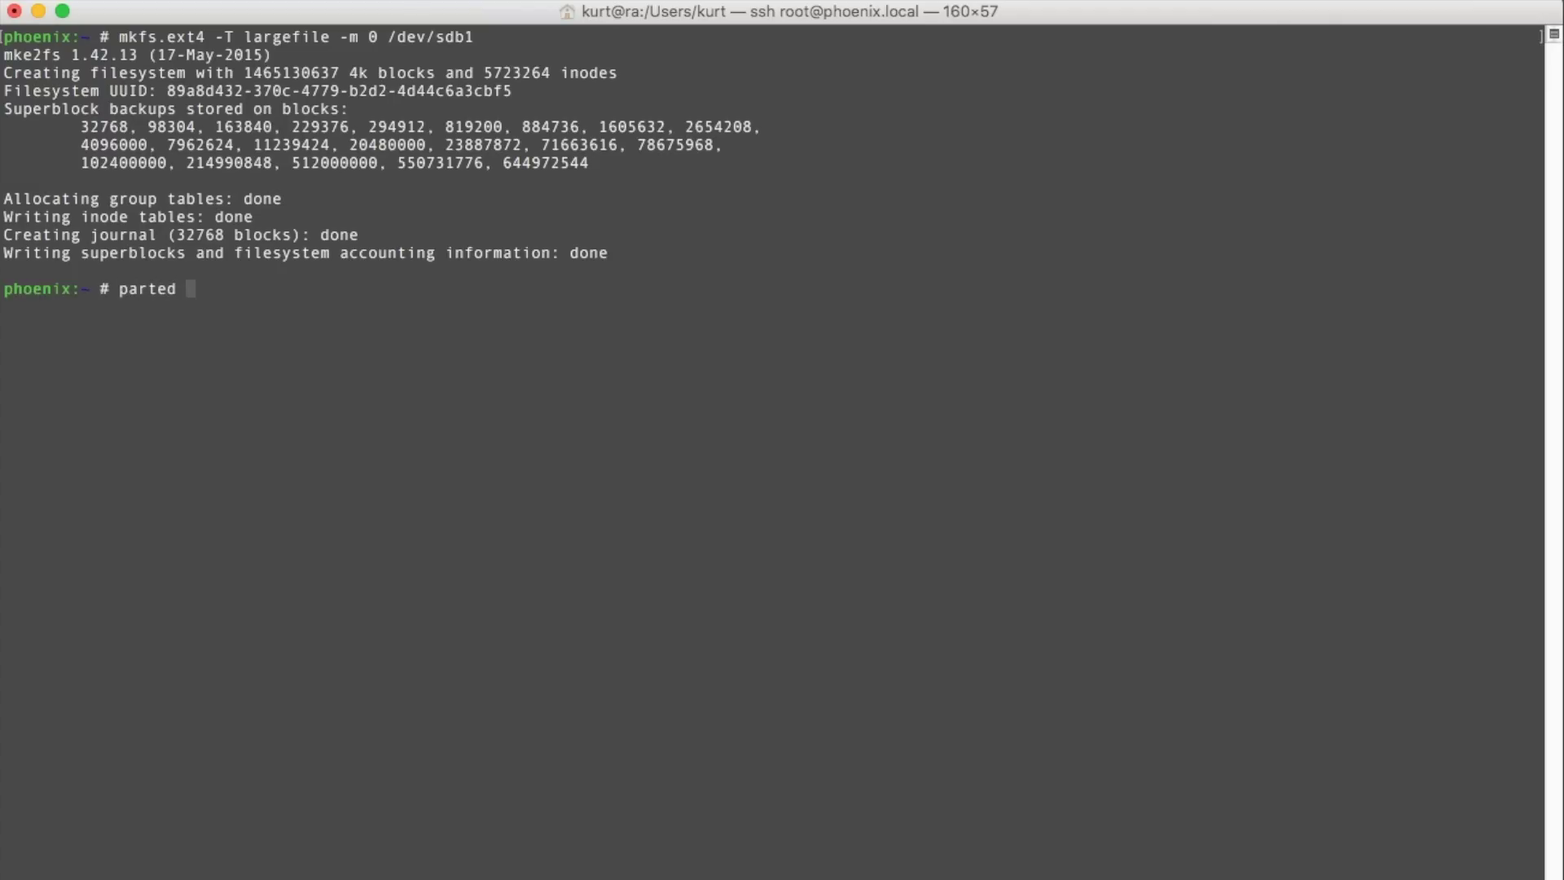
{"action": "type", "text": "-l"}
{"action": "key", "text": "Return"}
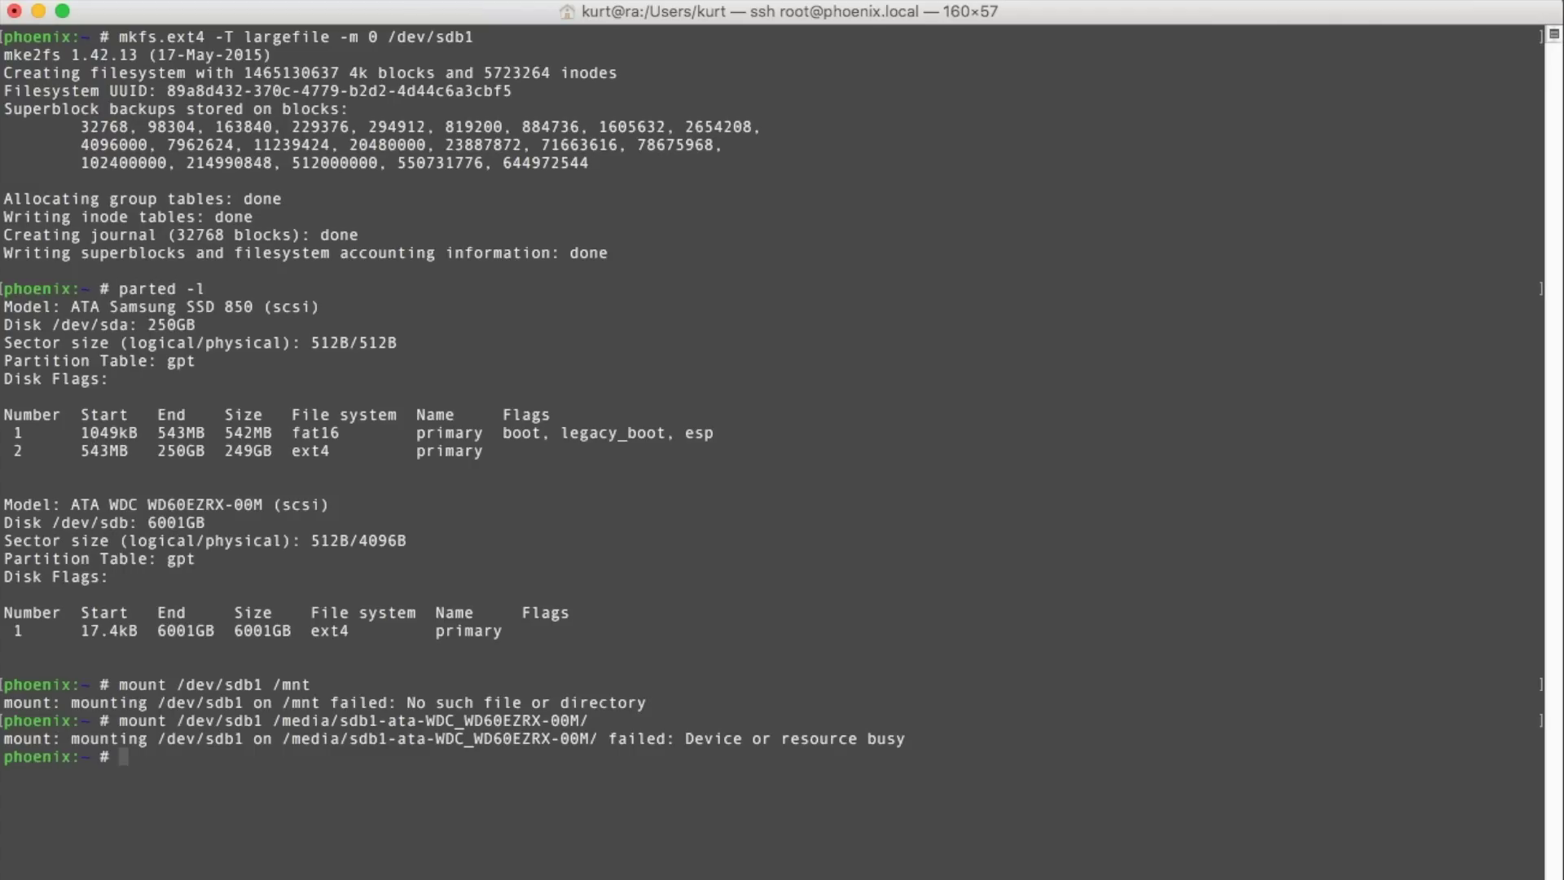
Check the auto-mounted drive at /media/sdb1-ata-WDC_WD60EZRX-00M shows 5.5T with df -h
{"action": "type", "text": "cd /media/sdb1-ata-WDC_WD60EZRX-00M/"}
{"action": "key", "text": "Return"}
{"action": "type", "text": "ls"}
{"action": "key", "text": "Return"}
{"action": "type", "text": "df -h ."}
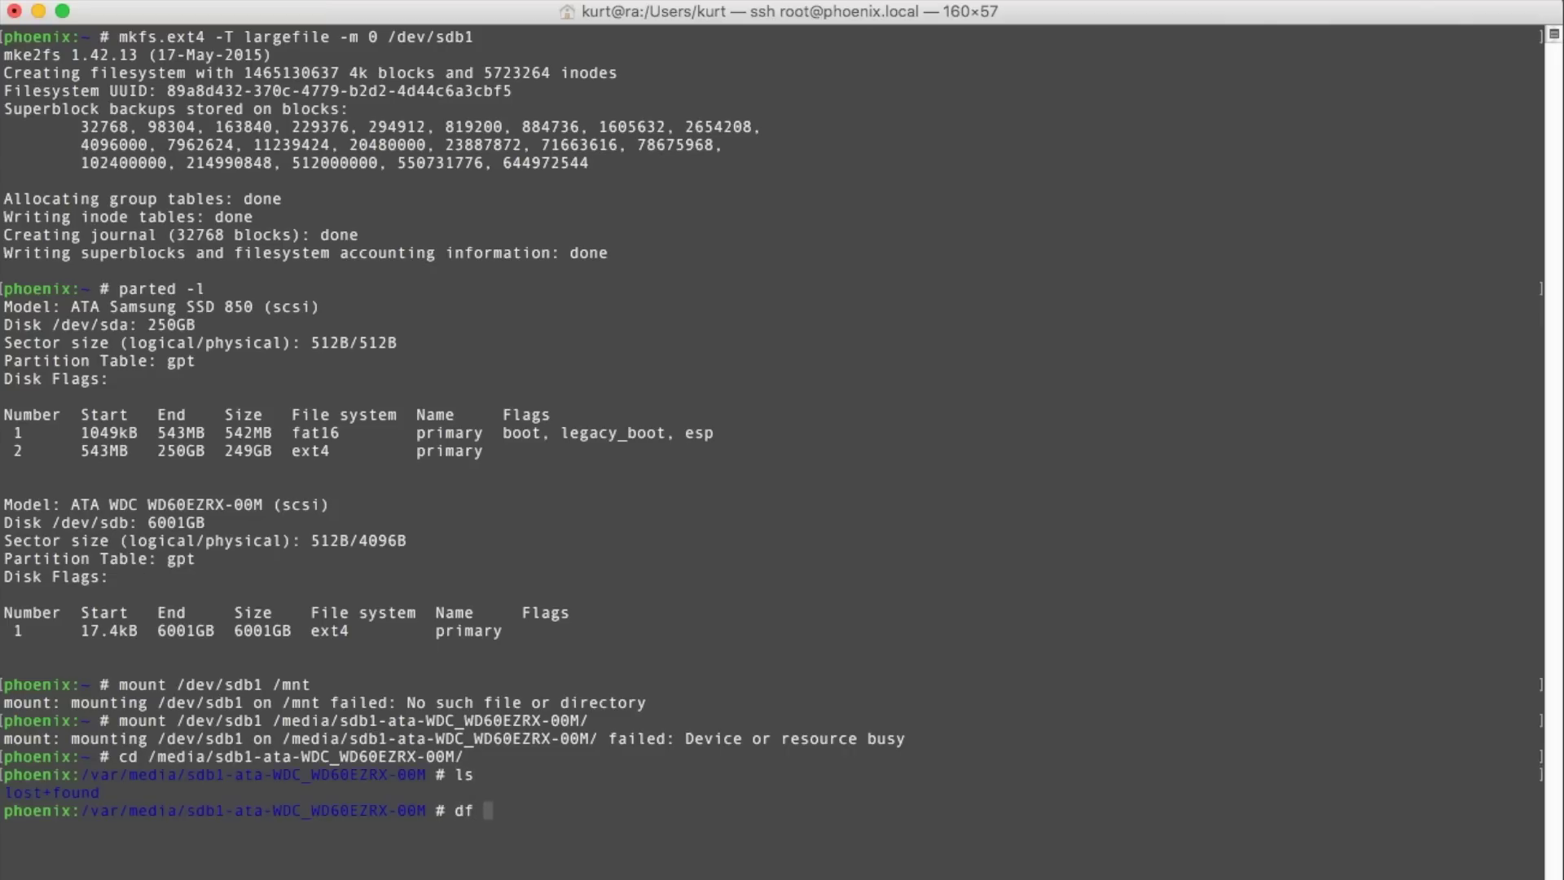
{"action": "key", "text": "Return"}
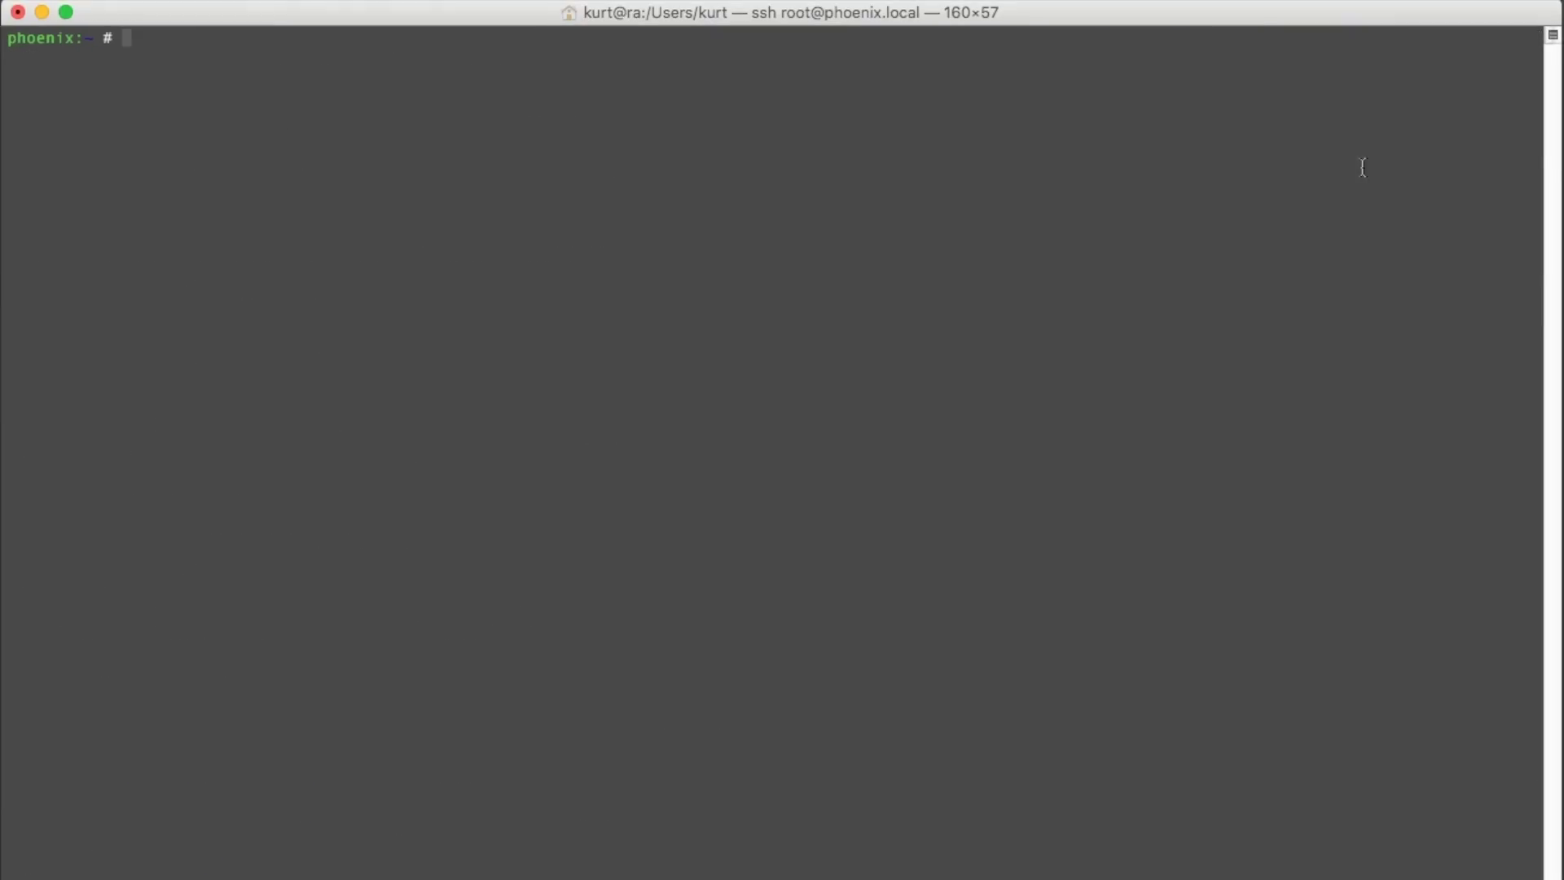
{"action": "type", "text": "parted /dev/sdb"}
Name partition 1 on /dev/sdb 'bulk-media' in parted and return to the shell
{"action": "key", "text": "Return"}
{"action": "type", "text": "name 1 'bulk"}
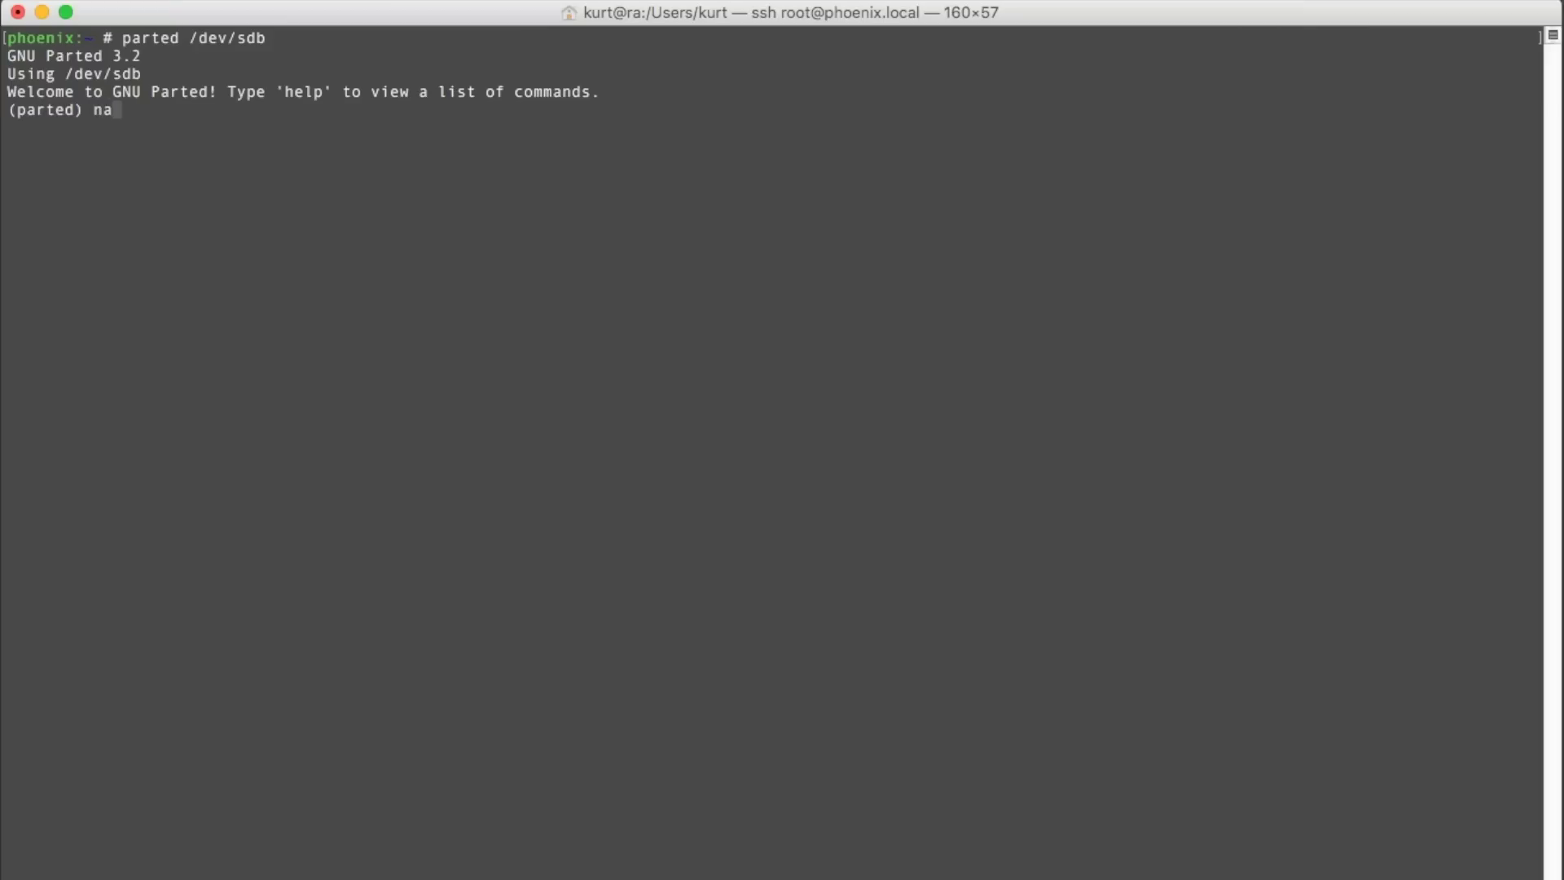
{"action": "type", "text": "-media'"}
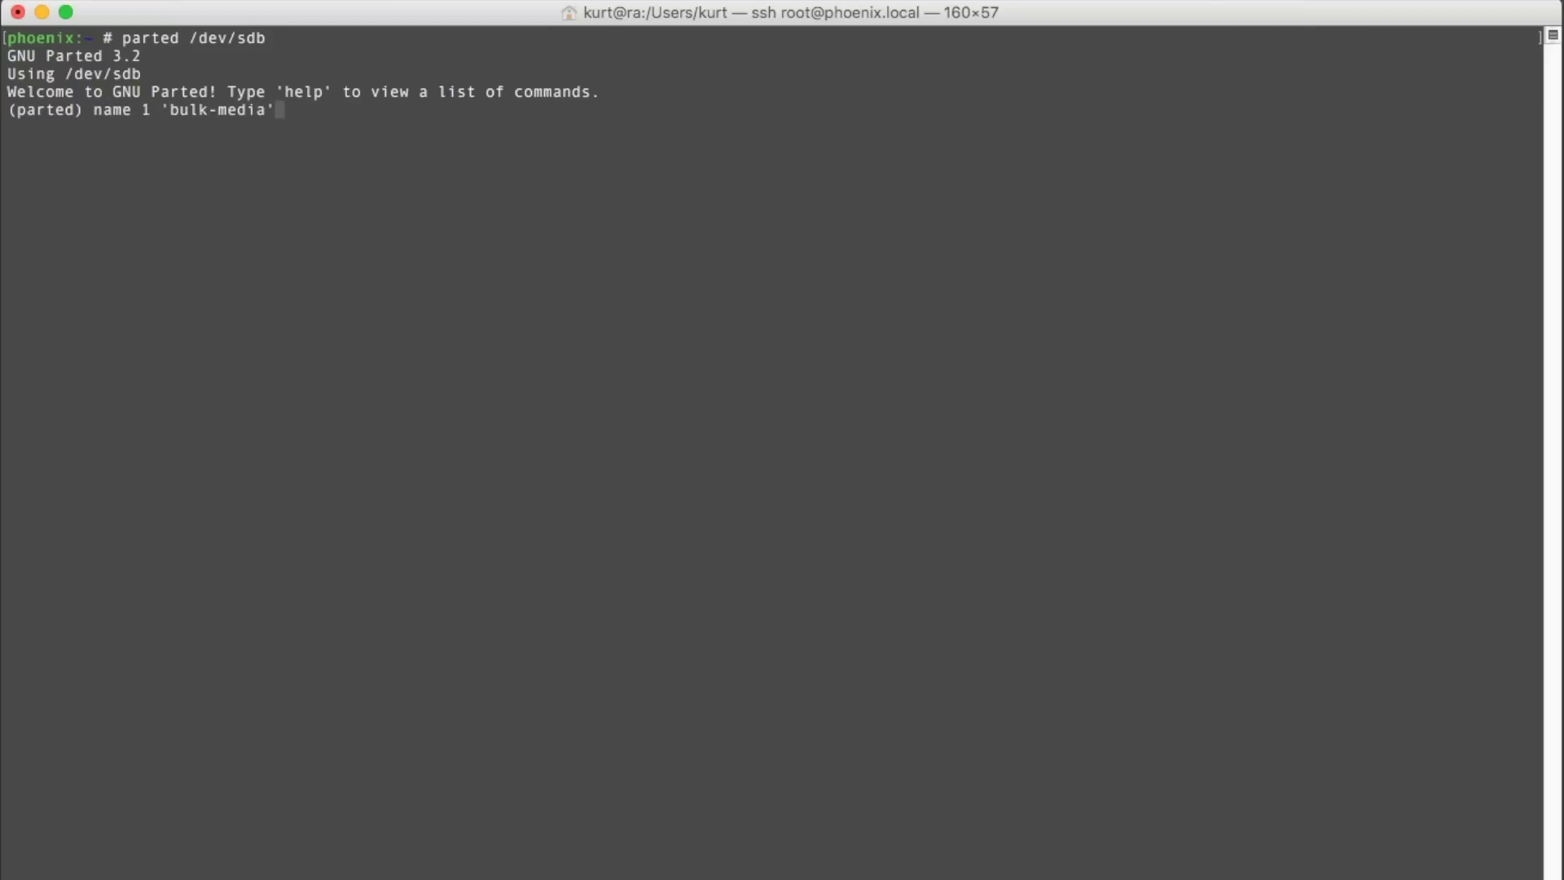
{"action": "key", "text": "Return"}
{"action": "type", "text": "quit"}
{"action": "key", "text": "Return"}
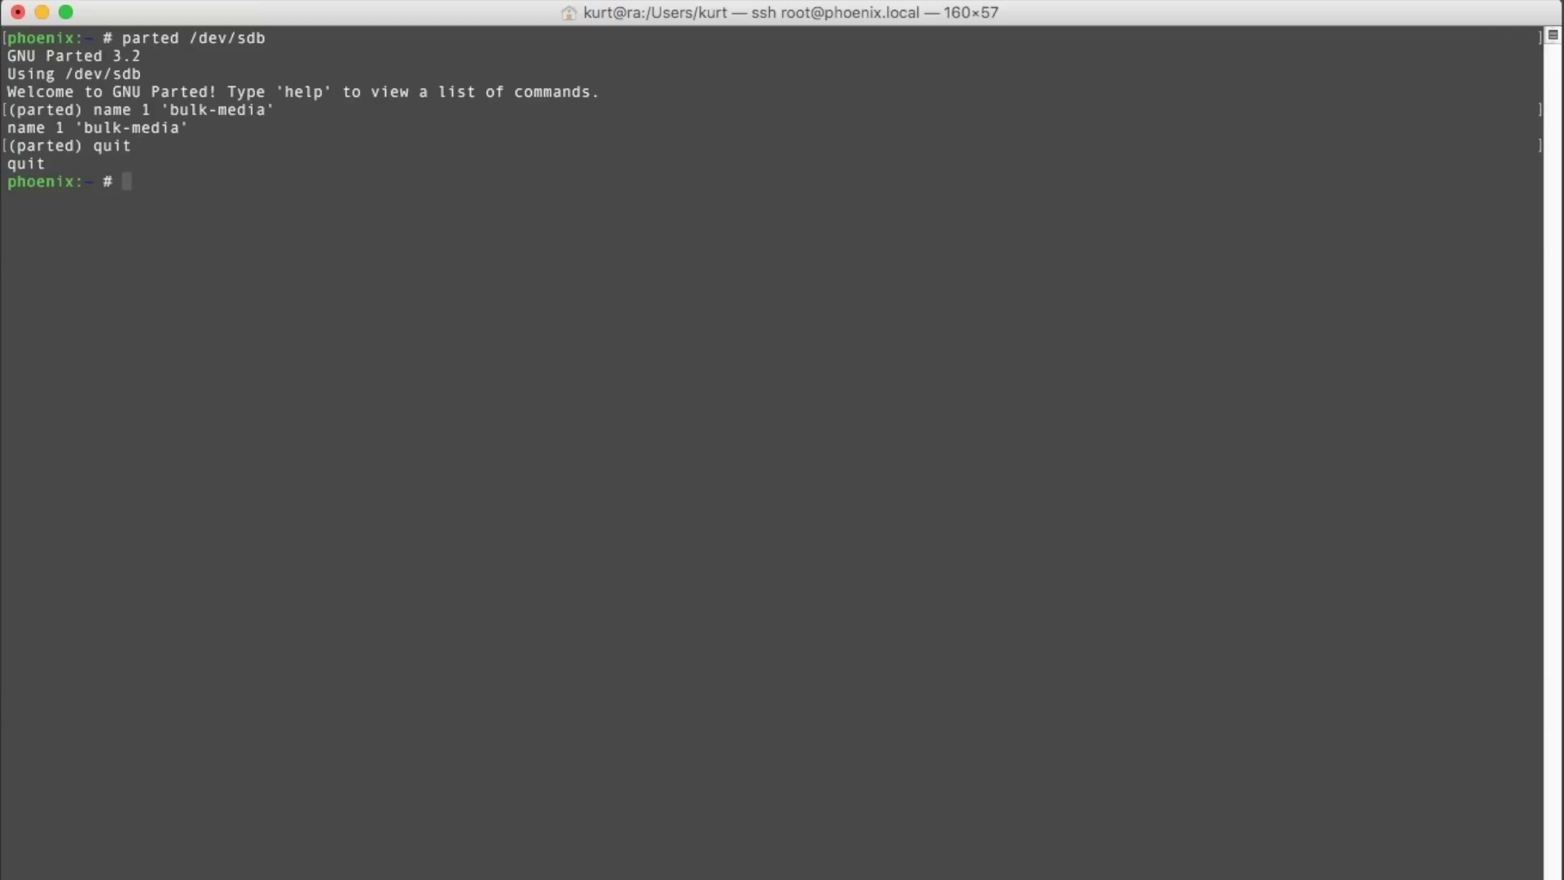
{"action": "type", "text": "df -h"}
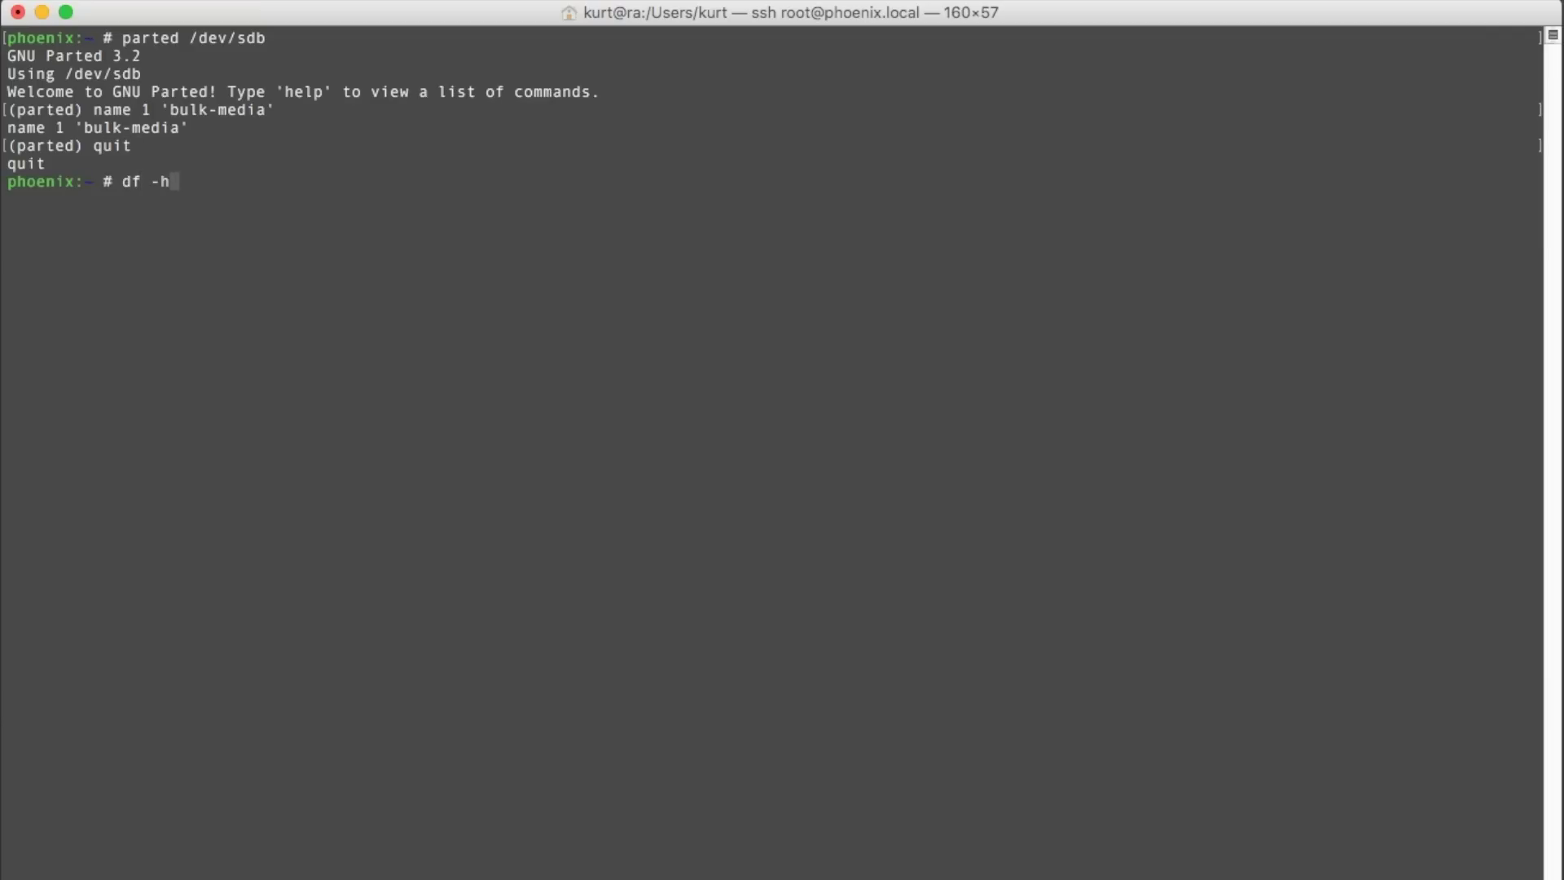